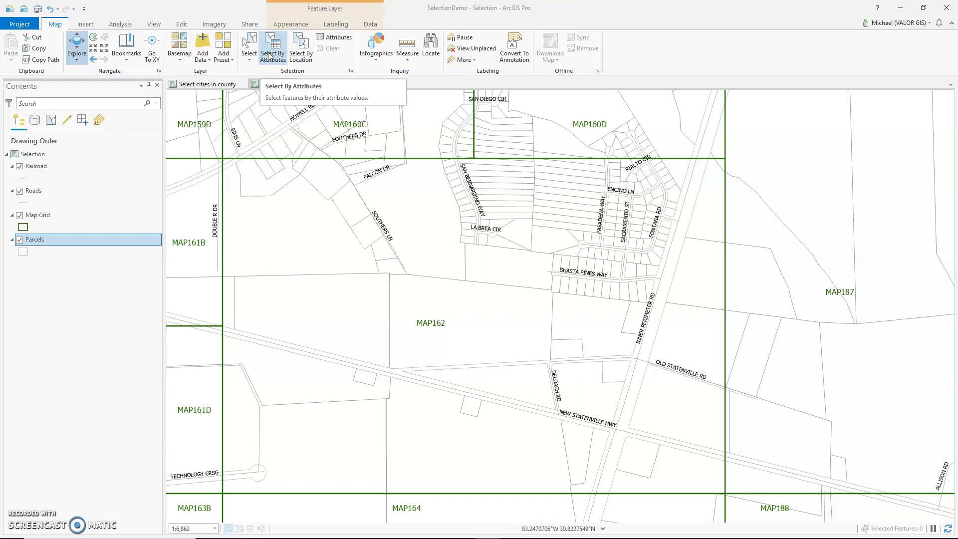
Build a Select By Attributes query on Roads where SPEED is equal to 55
{"action": "left_click", "coordinate": [273, 52]}
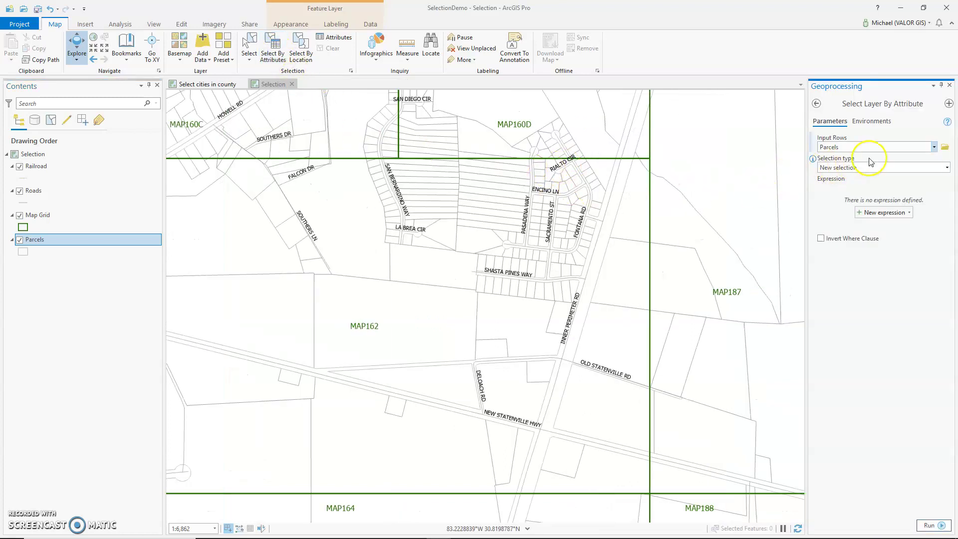
{"action": "left_click", "coordinate": [934, 147]}
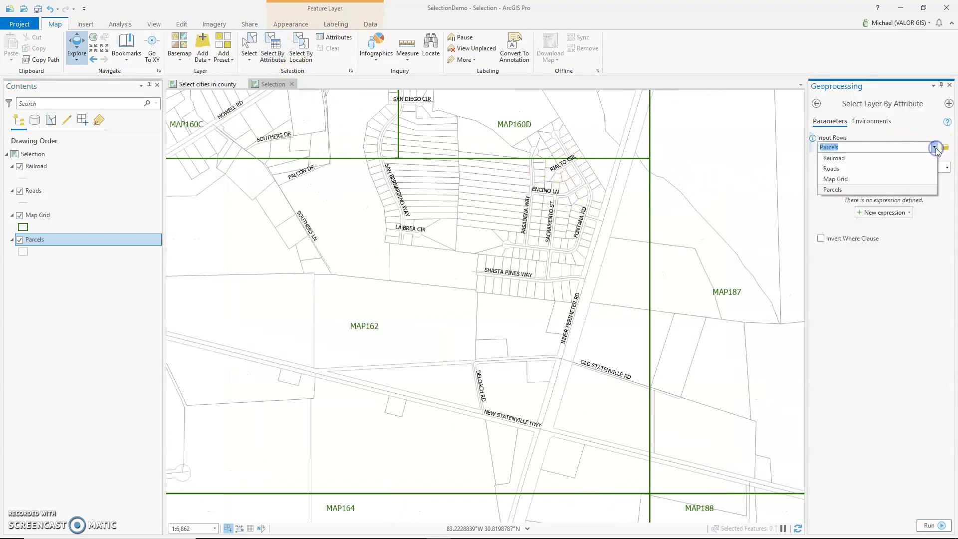
{"action": "left_click", "coordinate": [893, 168]}
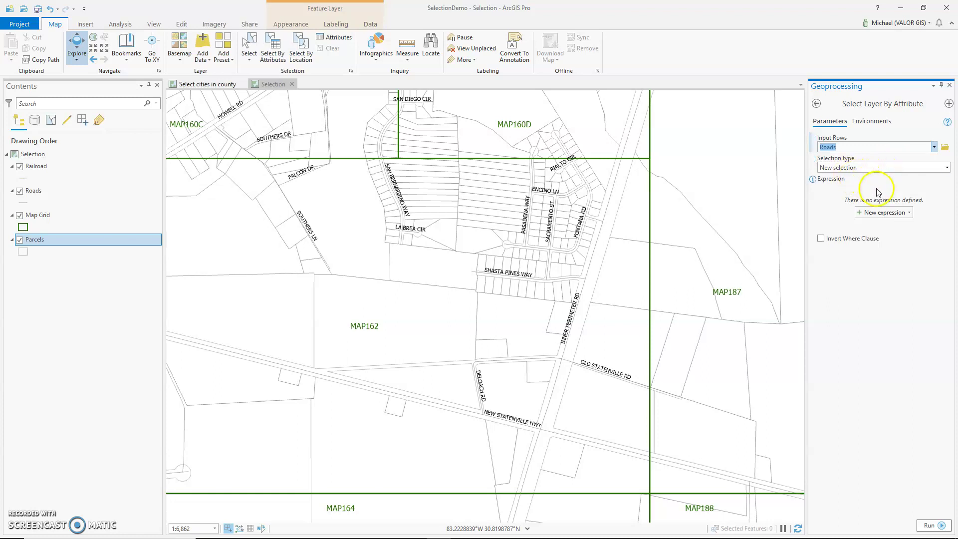
{"action": "left_click", "coordinate": [881, 214]}
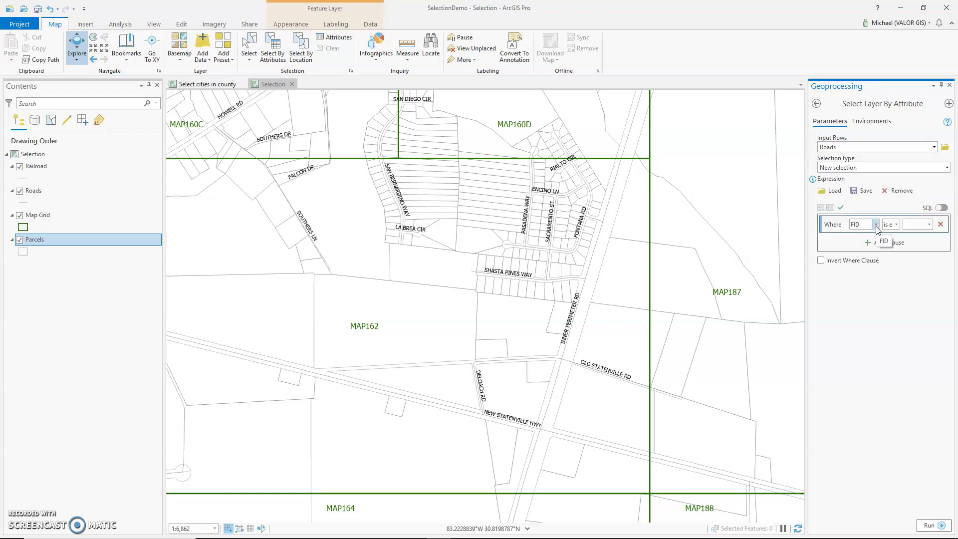
{"action": "left_click", "coordinate": [876, 225]}
{"action": "left_click_drag", "start_coordinate": [893, 248], "coordinate": [893, 322]}
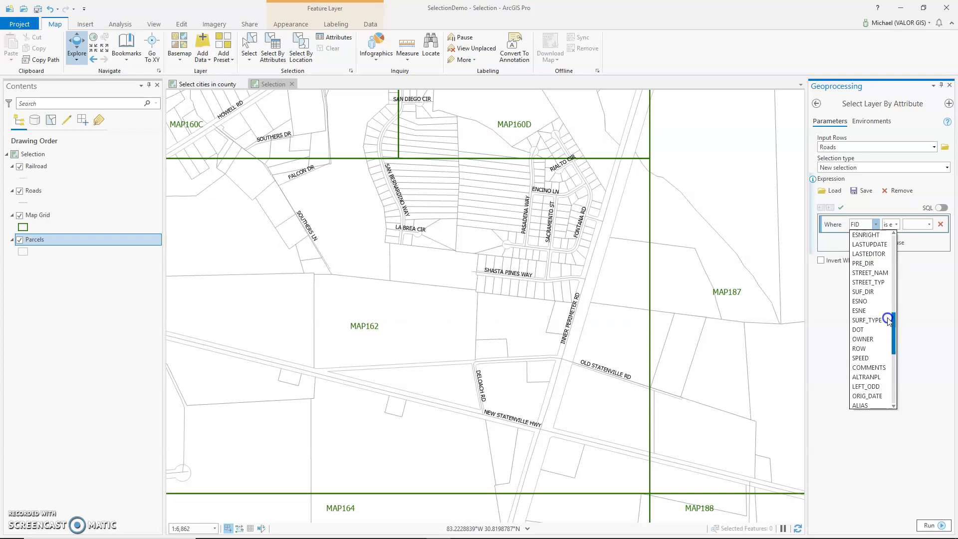
{"action": "left_click", "coordinate": [868, 359]}
{"action": "left_click", "coordinate": [897, 224]}
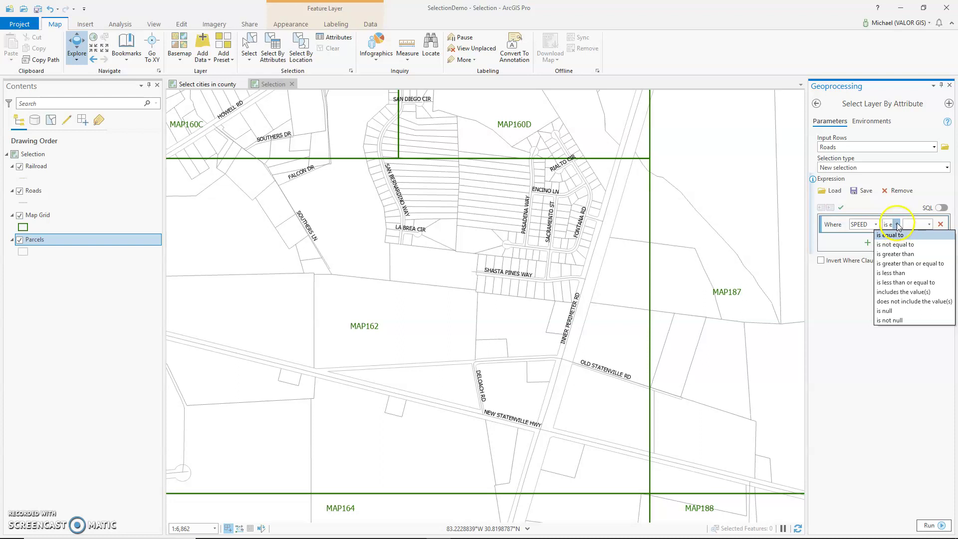
{"action": "left_click", "coordinate": [896, 225]}
{"action": "left_click", "coordinate": [928, 224]}
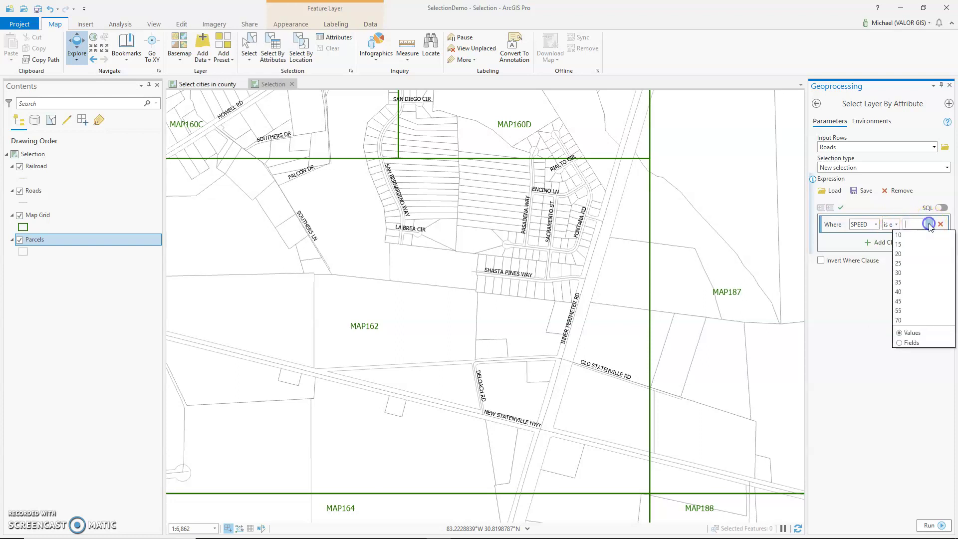
{"action": "left_click", "coordinate": [904, 311]}
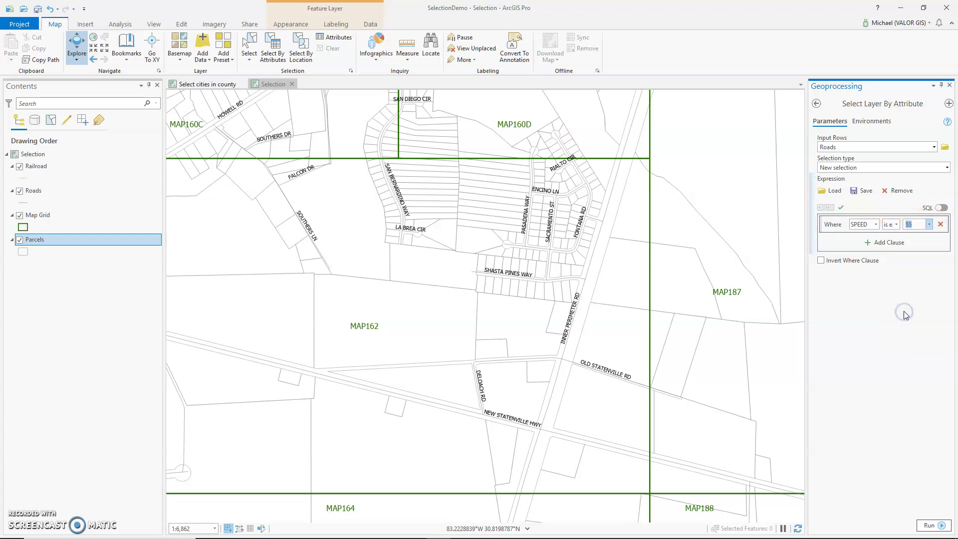
Run the query to select 1,097 roads, then dismiss the result details and close the pane
{"action": "left_click", "coordinate": [926, 525]}
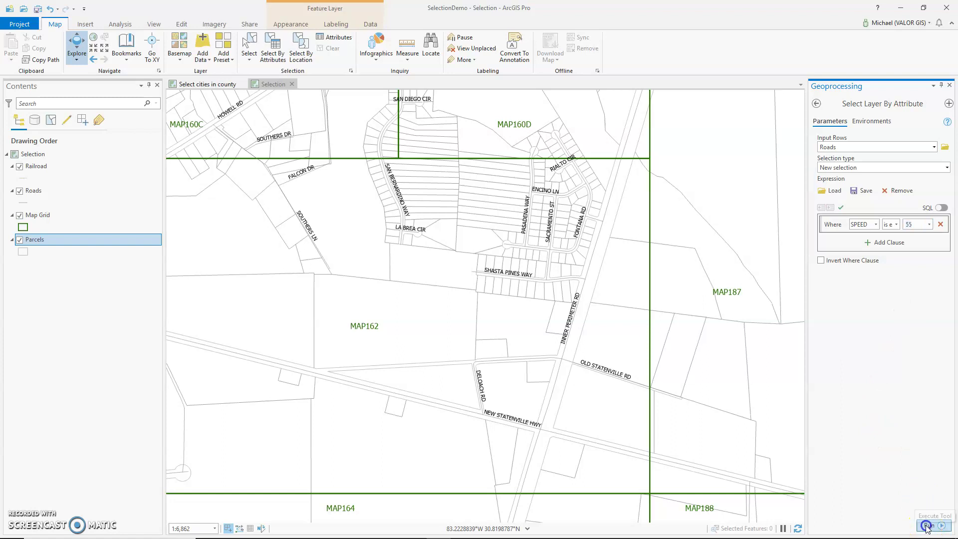
{"action": "left_click", "coordinate": [920, 405]}
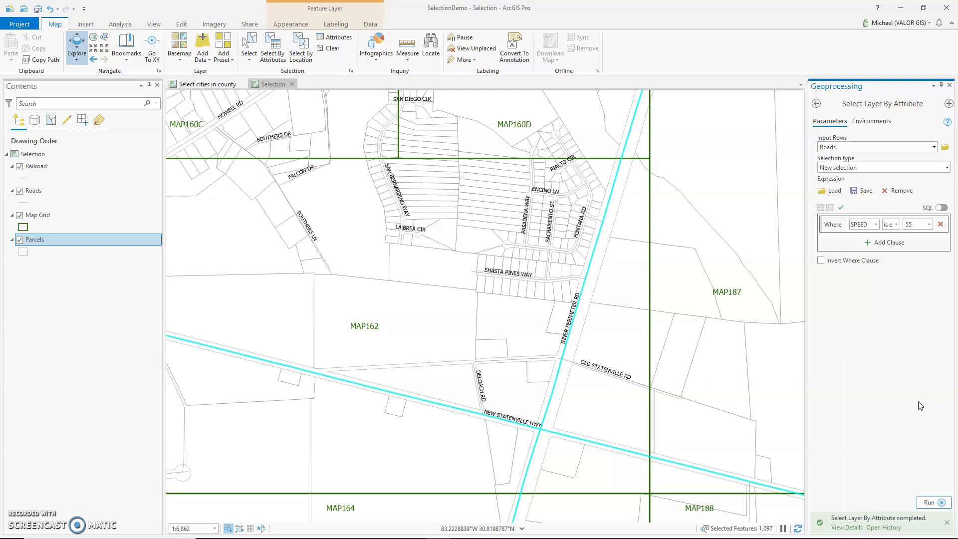
{"action": "left_click", "coordinate": [949, 85]}
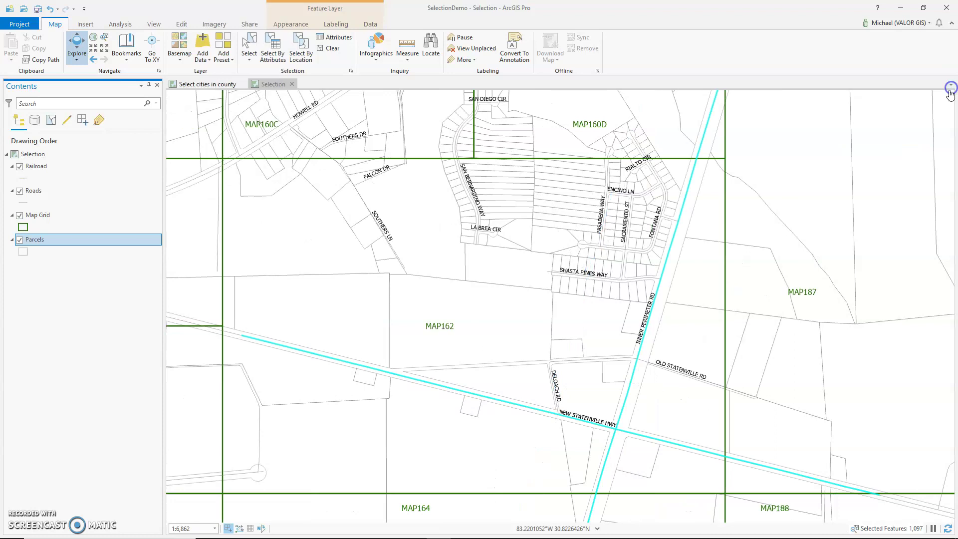
Run Select By Attributes on Parcels with MAP equal to 0068, reaching 1,320 selected features
{"action": "left_click", "coordinate": [276, 50]}
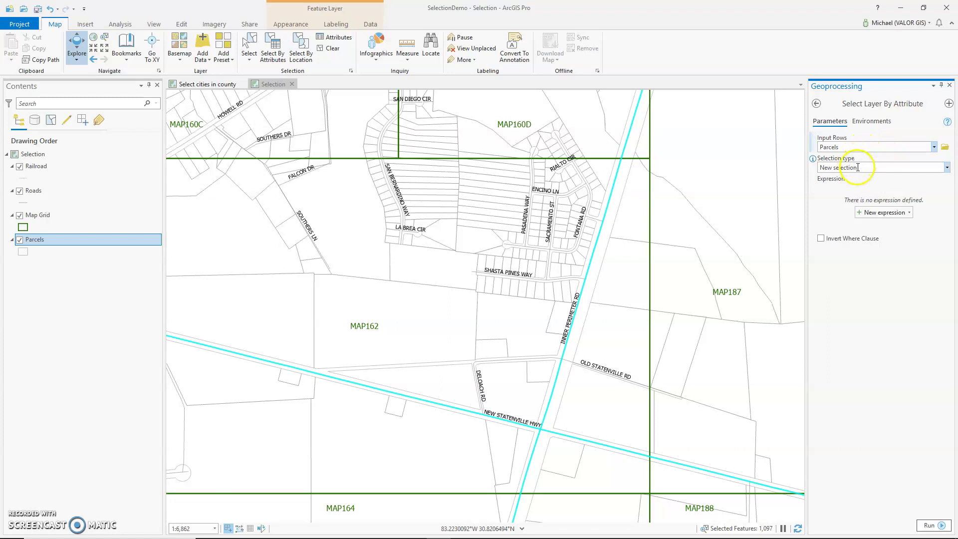
{"action": "left_click", "coordinate": [880, 213]}
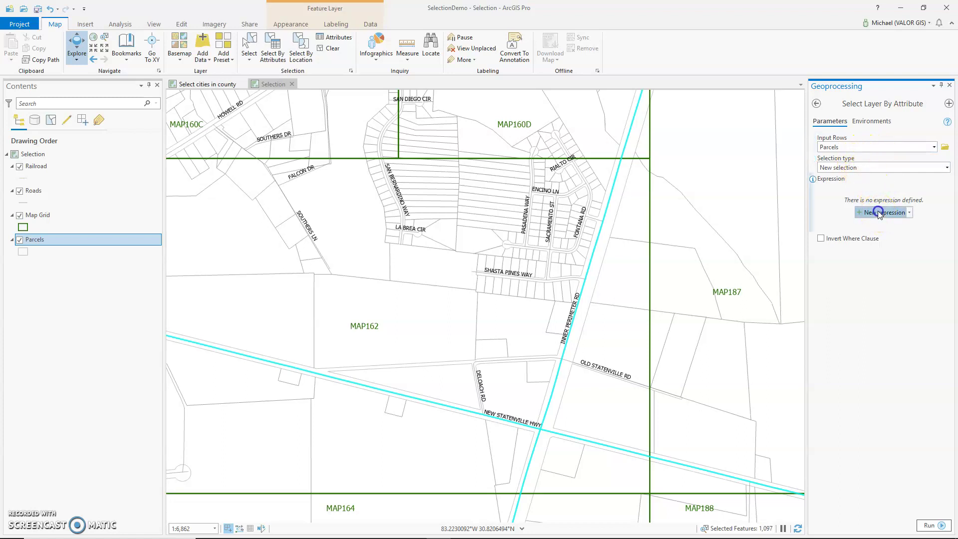
{"action": "left_click", "coordinate": [876, 226]}
{"action": "left_click", "coordinate": [876, 226]}
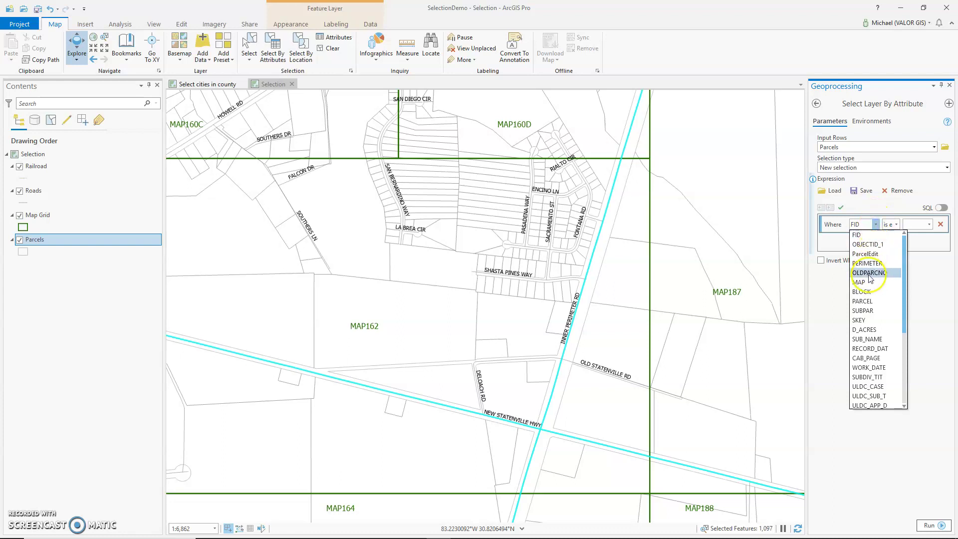
{"action": "left_click", "coordinate": [868, 282]}
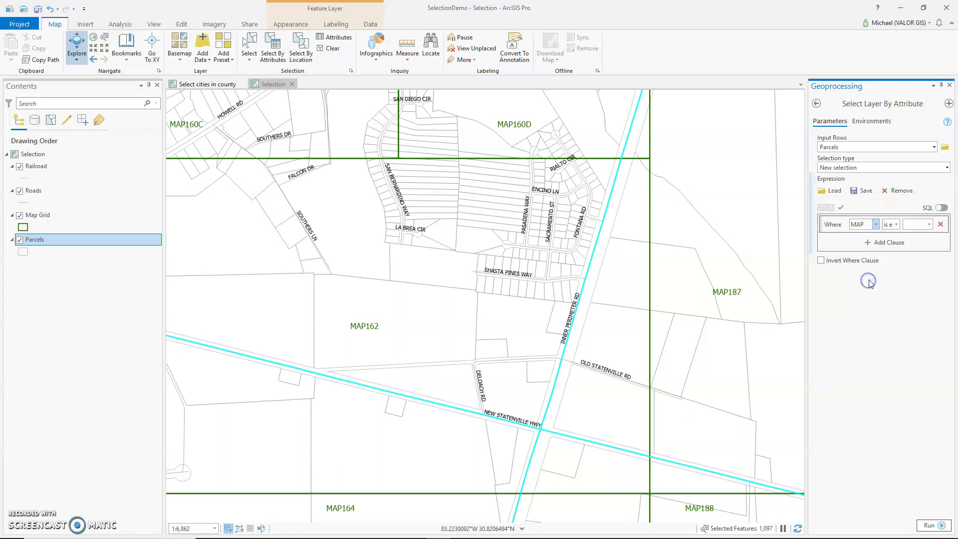
{"action": "left_click", "coordinate": [896, 225]}
{"action": "left_click", "coordinate": [893, 234]}
{"action": "left_click", "coordinate": [929, 226]}
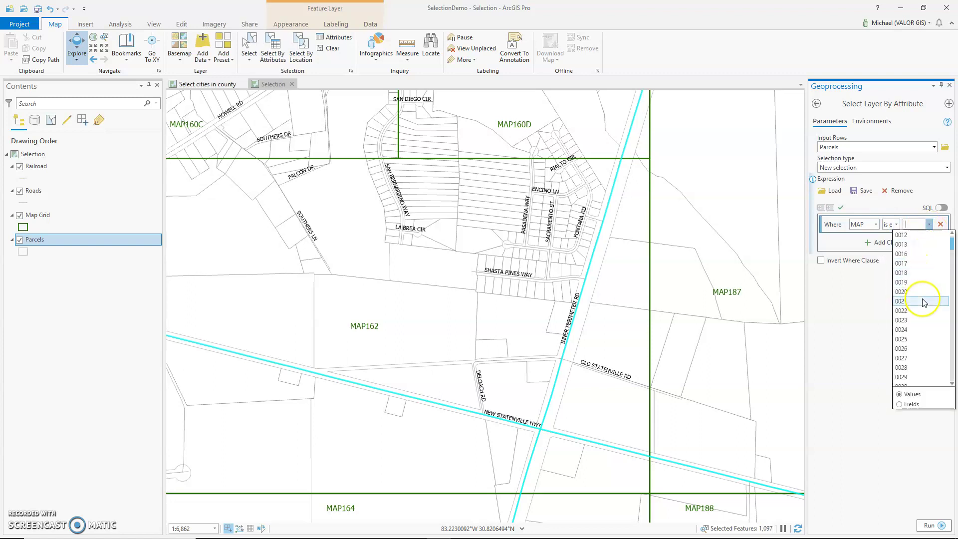
{"action": "scroll", "coordinate": [925, 305], "scroll_direction": "down", "scroll_amount": 10}
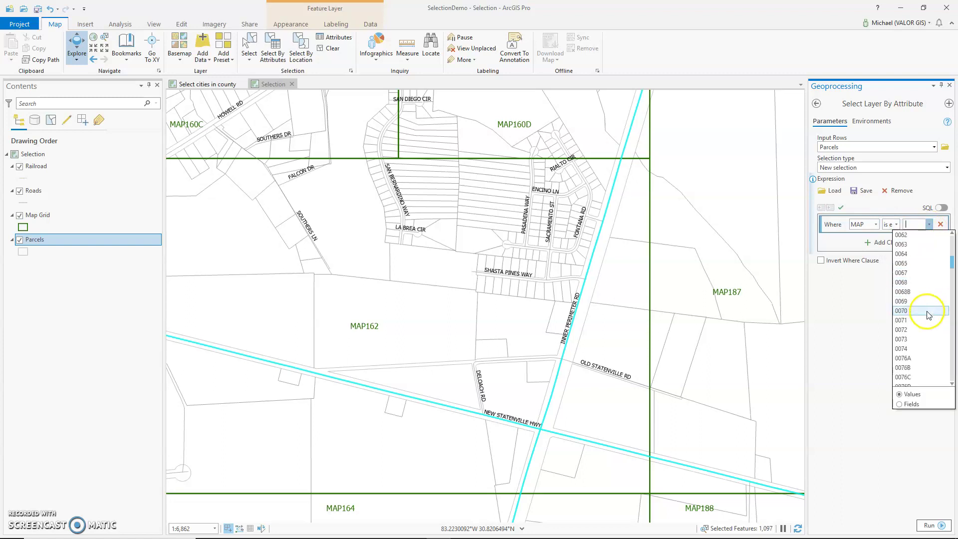
{"action": "left_click", "coordinate": [917, 253]}
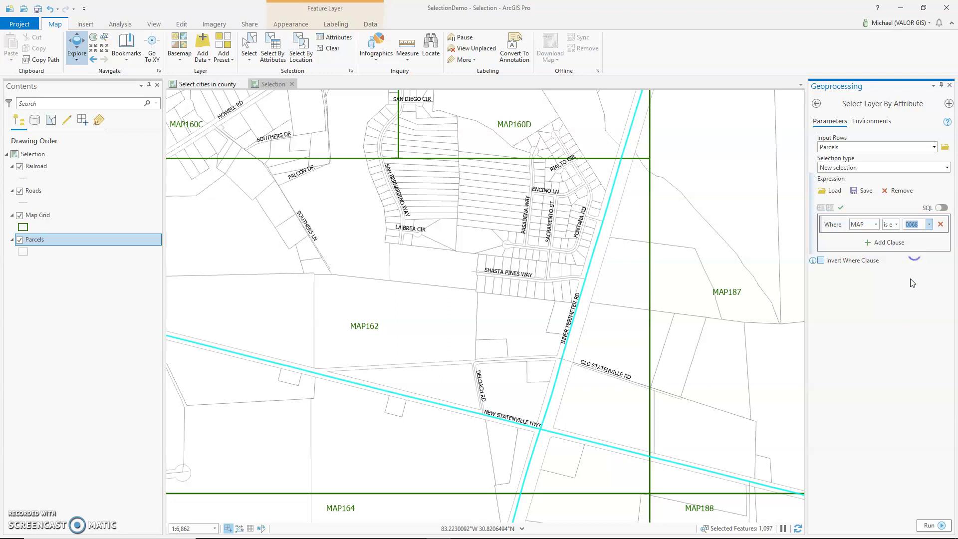
{"action": "left_click", "coordinate": [926, 525]}
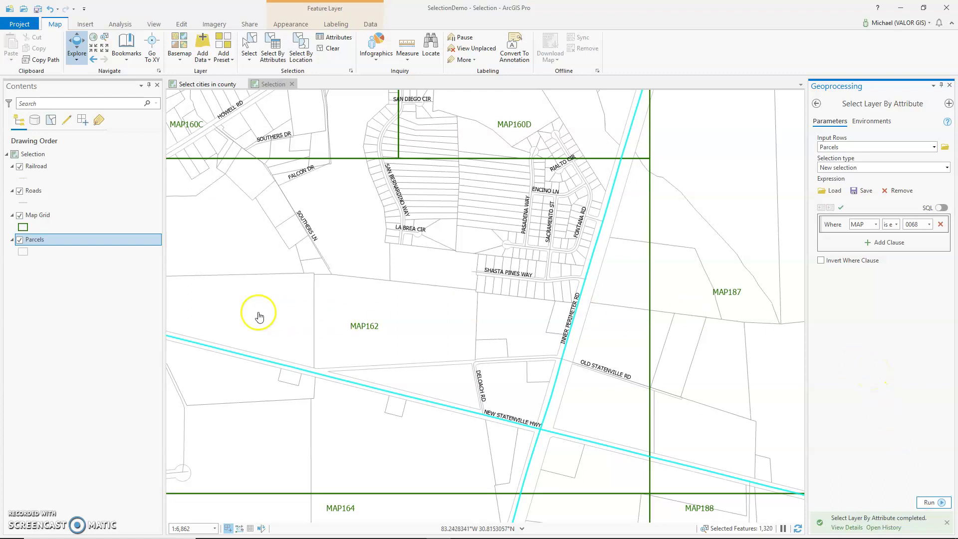
Use Zoom To Selection on the Parcels layer to frame the selected map sheet 0068 parcels
{"action": "right_click", "coordinate": [38, 243]}
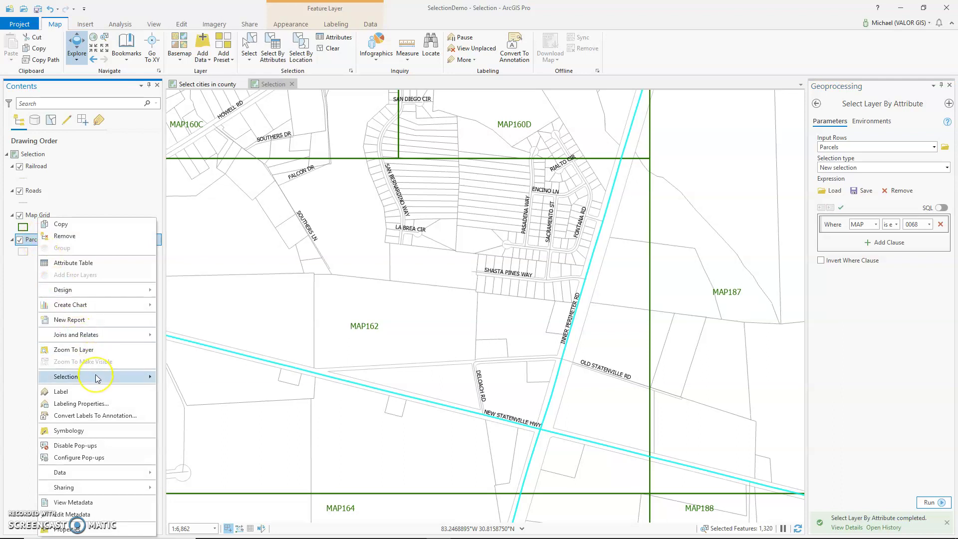
{"action": "mouse_move", "coordinate": [97, 377]}
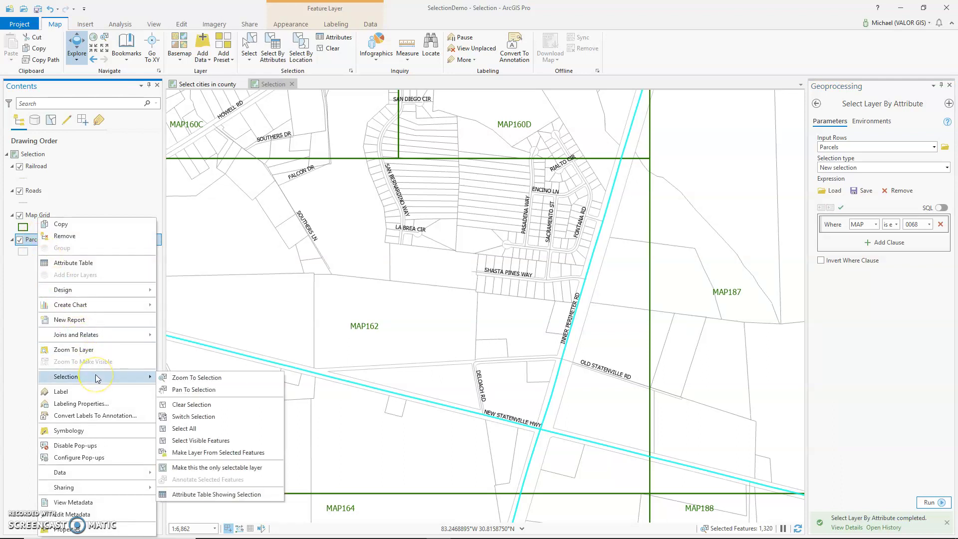
{"action": "left_click", "coordinate": [184, 378]}
{"action": "left_click", "coordinate": [182, 378]}
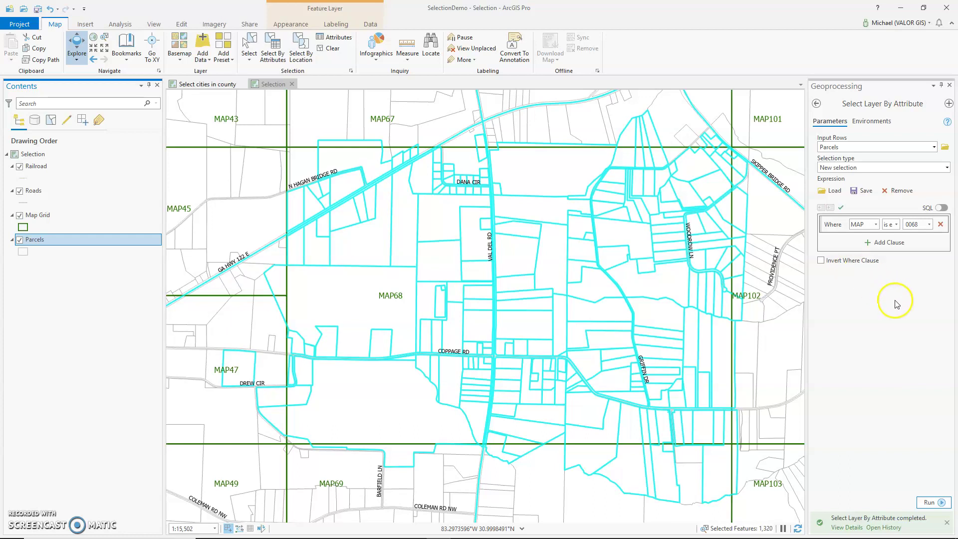
Add parcels with MAP 0067 to the current selection, raising the count to 1,470
{"action": "left_click", "coordinate": [947, 170]}
{"action": "left_click", "coordinate": [947, 170]}
{"action": "left_click", "coordinate": [947, 171]}
{"action": "left_click", "coordinate": [909, 189]}
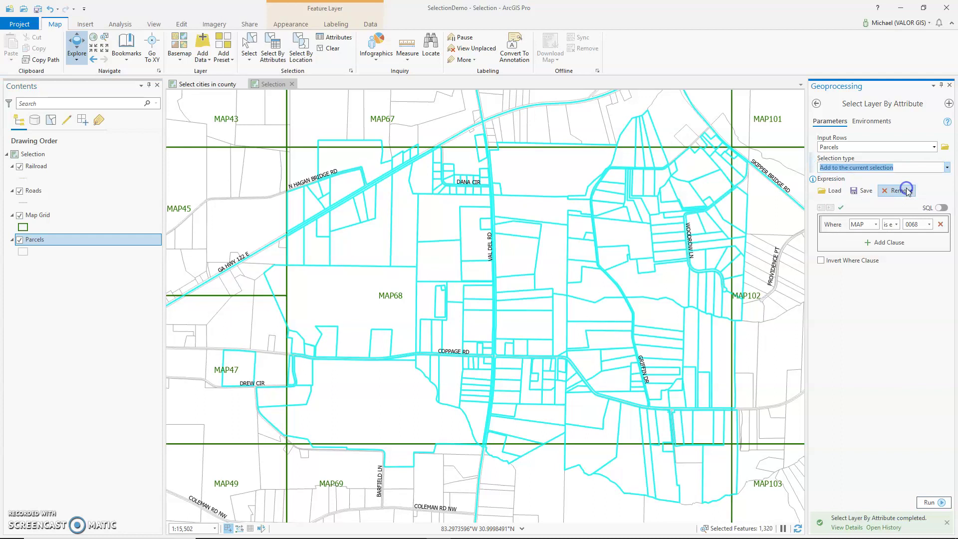
{"action": "left_click", "coordinate": [928, 226]}
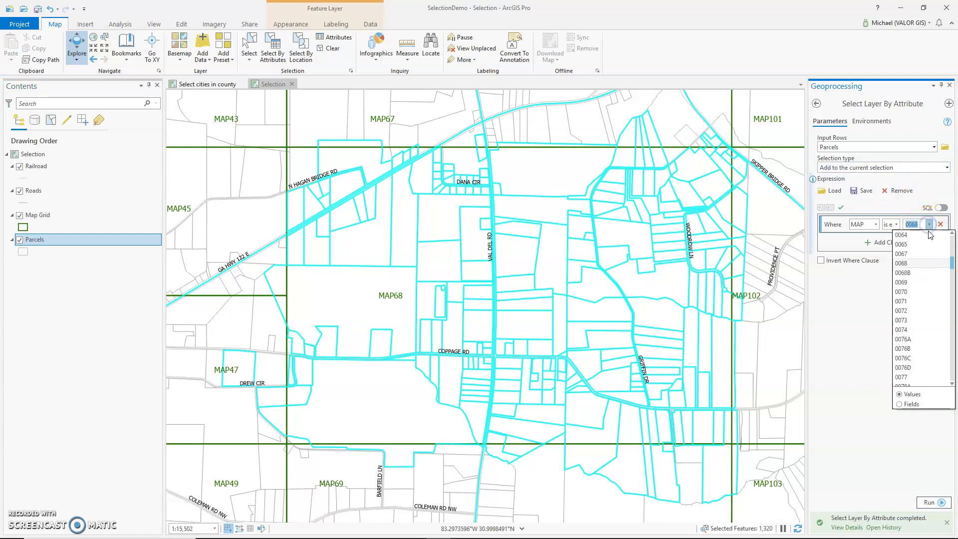
{"action": "left_click", "coordinate": [917, 254]}
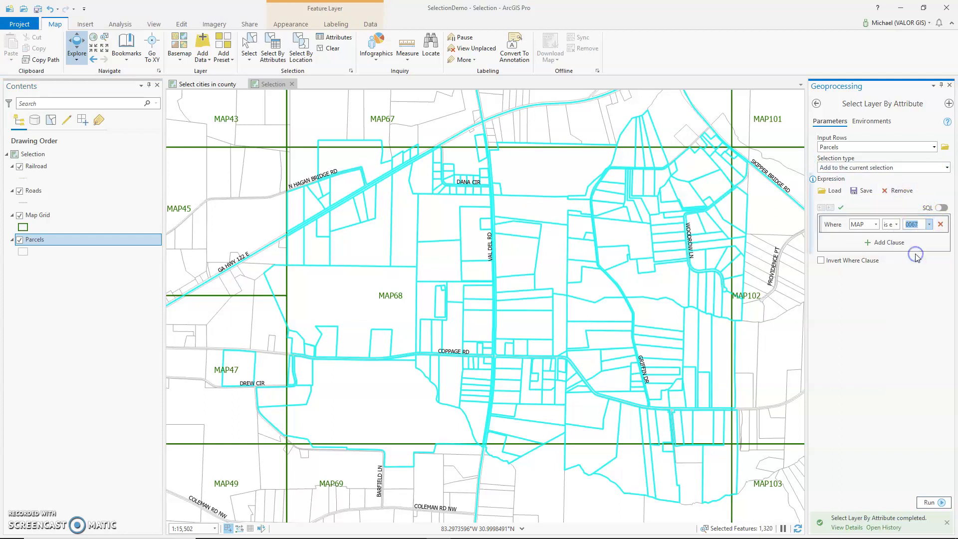
{"action": "left_click", "coordinate": [926, 503]}
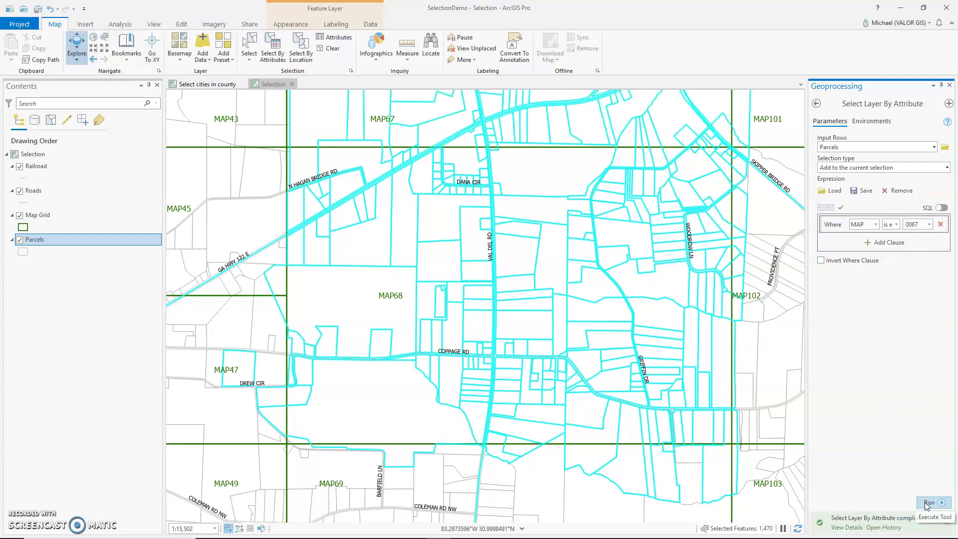
{"action": "left_click", "coordinate": [245, 297]}
Zoom the map to all selected parcels via Parcels > Selection > Zoom To Selection
{"action": "right_click", "coordinate": [38, 240]}
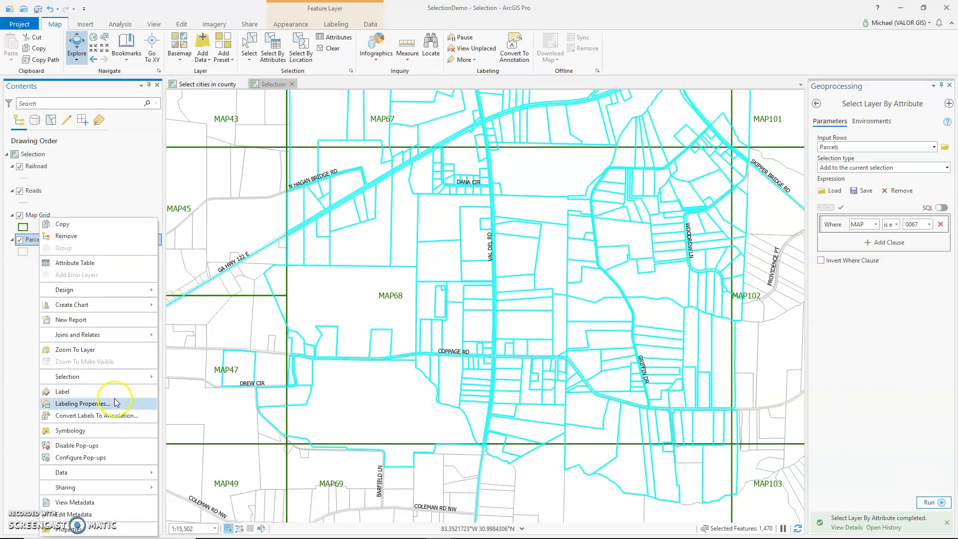
{"action": "mouse_move", "coordinate": [137, 376]}
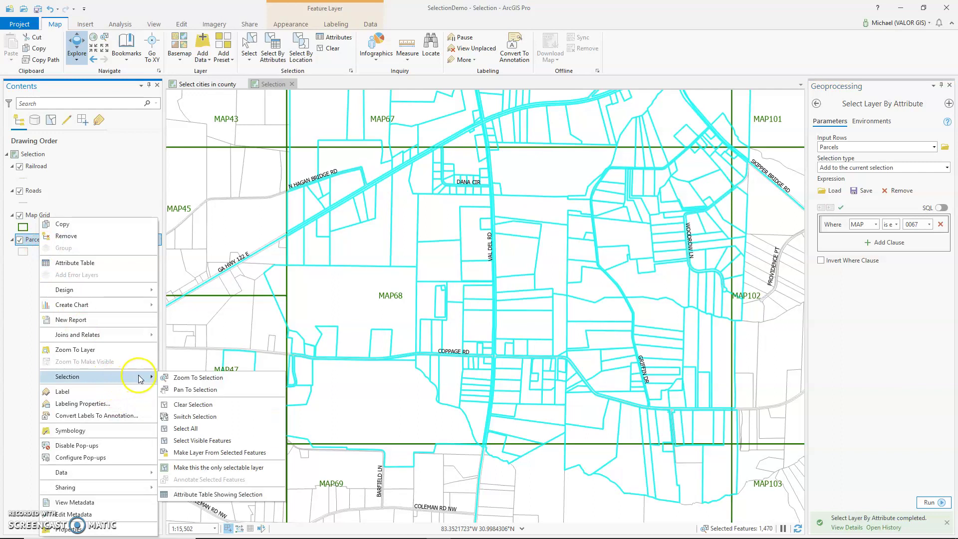
{"action": "left_click", "coordinate": [182, 379]}
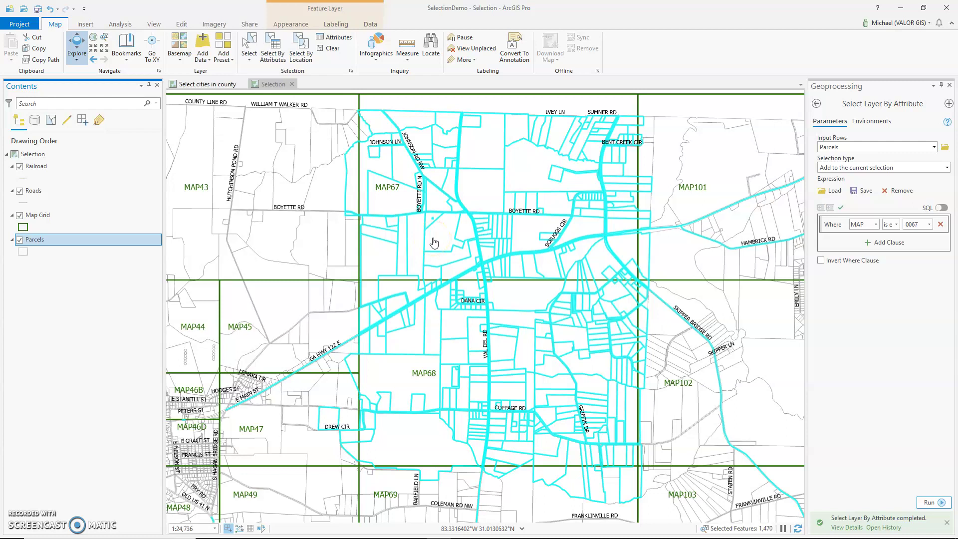
Clear the selection, switch to the Select cities in county map, and hide Georgia Counties
{"action": "left_click", "coordinate": [325, 51]}
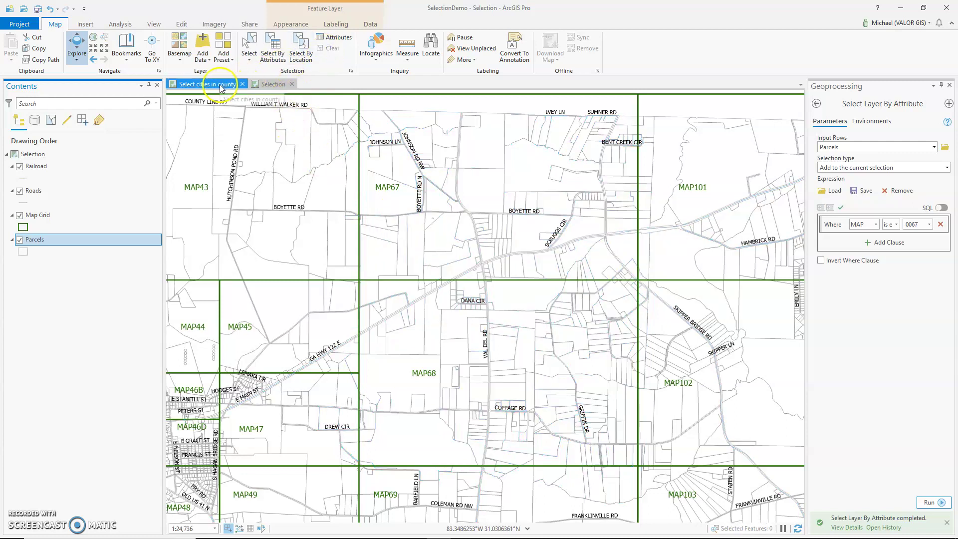
{"action": "left_click", "coordinate": [220, 86]}
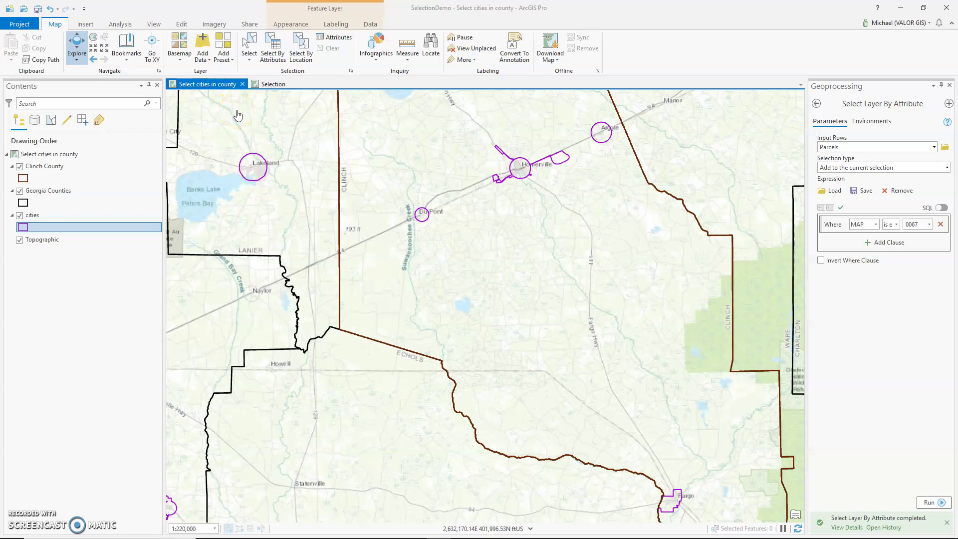
{"action": "left_click", "coordinate": [19, 191]}
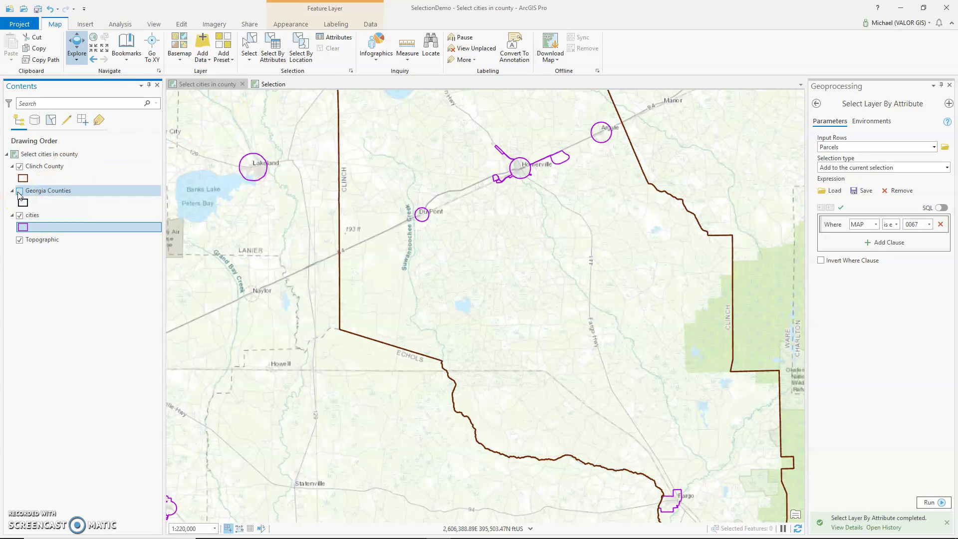
Pick the Clinch County layer and swap the attribute tool for Select Layer By Location
{"action": "left_click", "coordinate": [71, 168]}
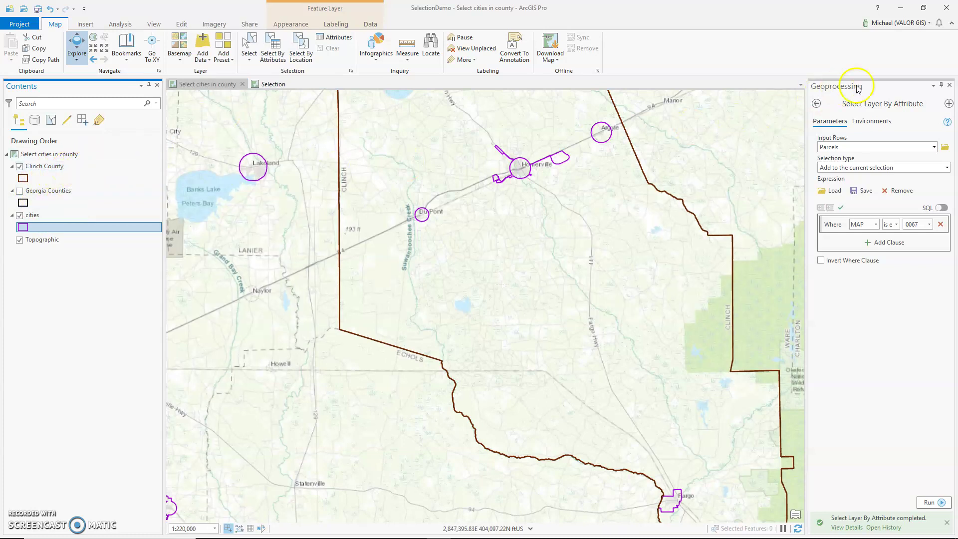
{"action": "left_click", "coordinate": [948, 86]}
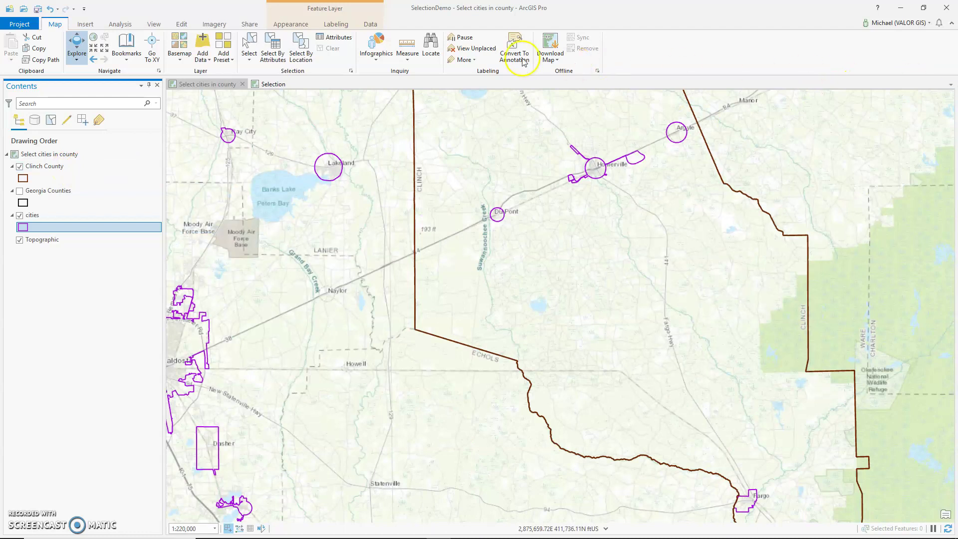
{"action": "left_click", "coordinate": [306, 52]}
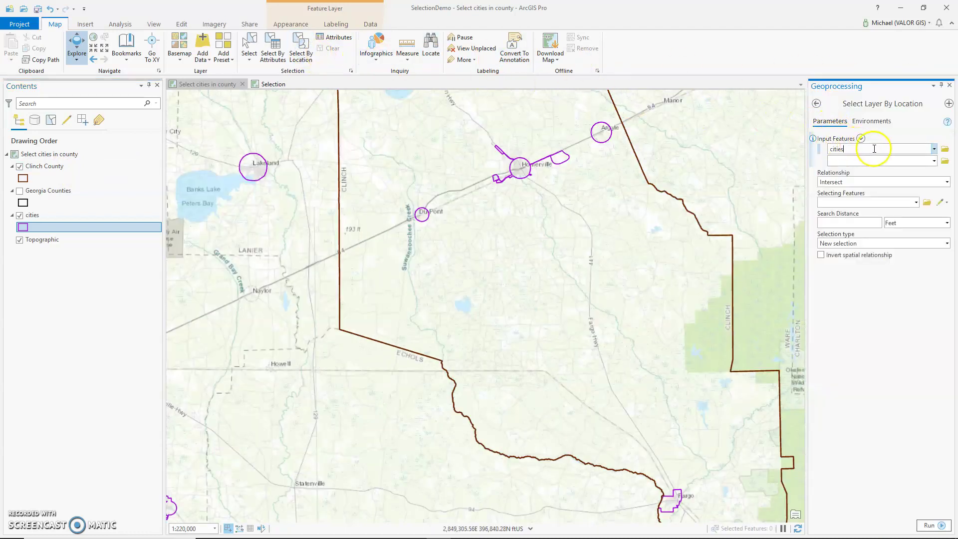
Select the 4 cities intersecting Clinch County, then list layers by selection
{"action": "left_click", "coordinate": [933, 151]}
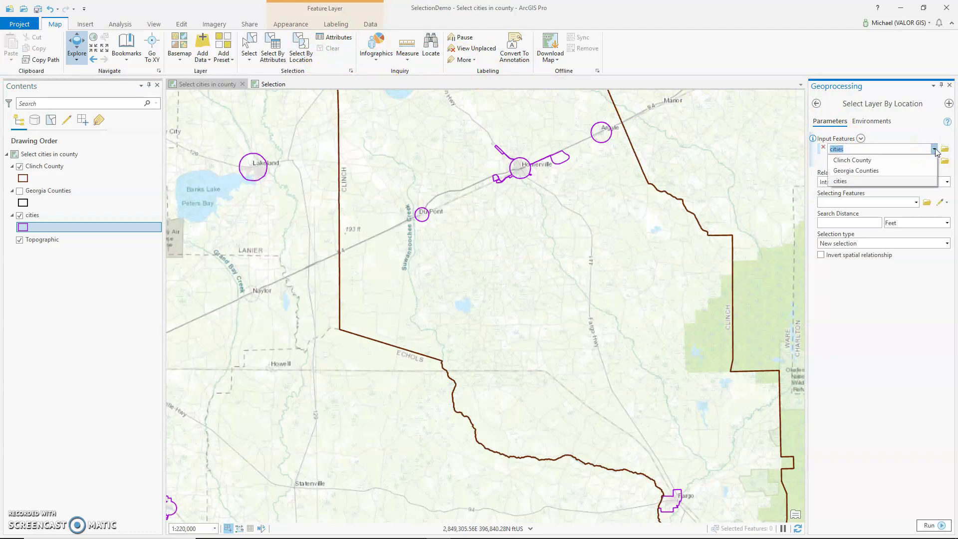
{"action": "left_click", "coordinate": [933, 149]}
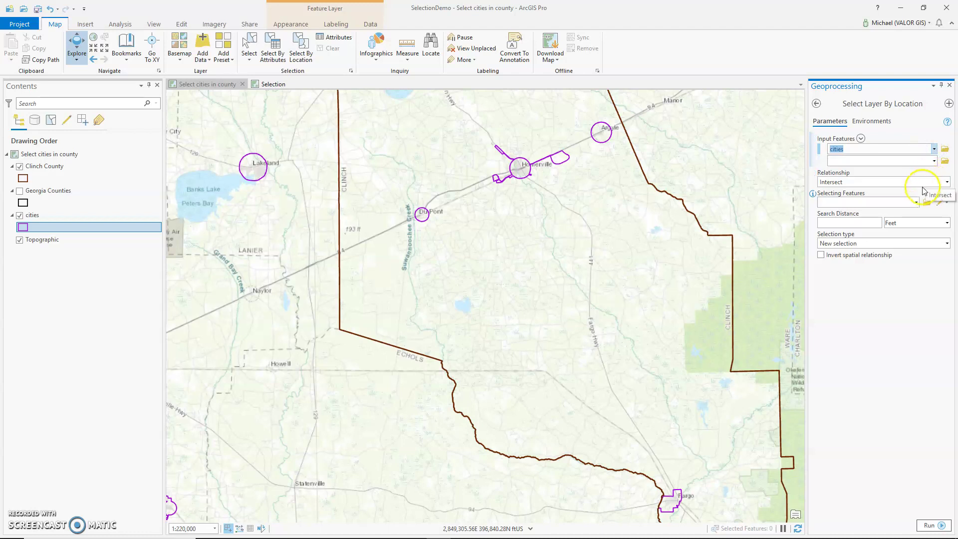
{"action": "left_click", "coordinate": [916, 202]}
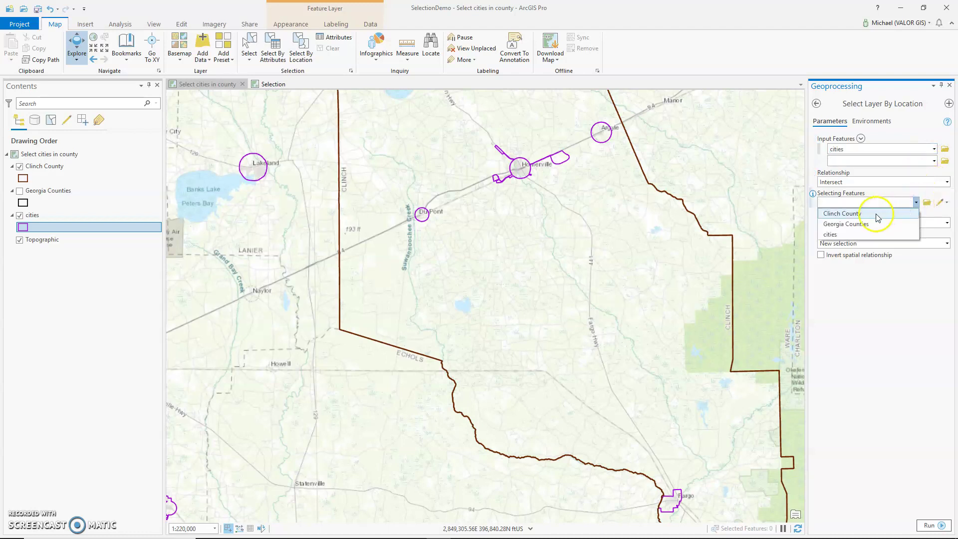
{"action": "left_click", "coordinate": [877, 215]}
{"action": "left_click", "coordinate": [928, 525]}
{"action": "mouse_move", "coordinate": [878, 518]}
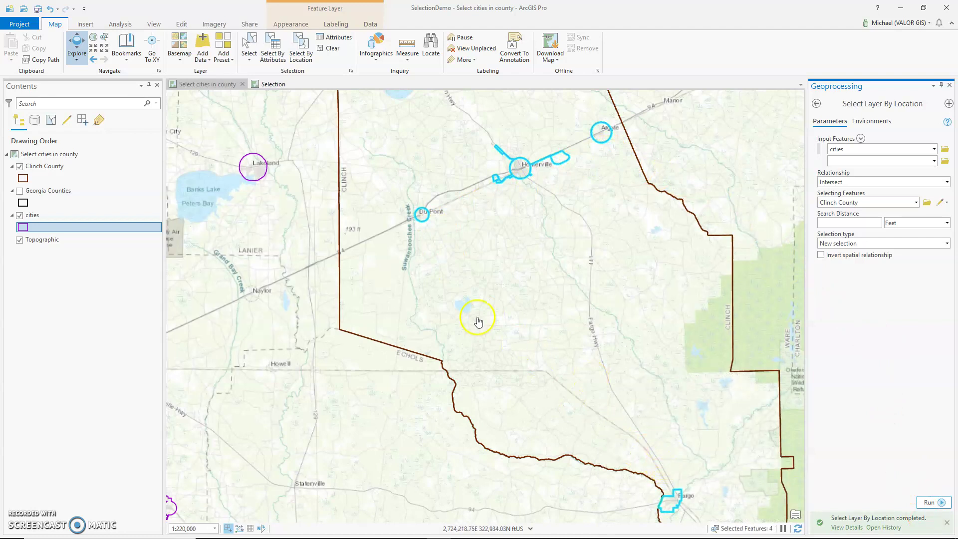
{"action": "left_click", "coordinate": [51, 125]}
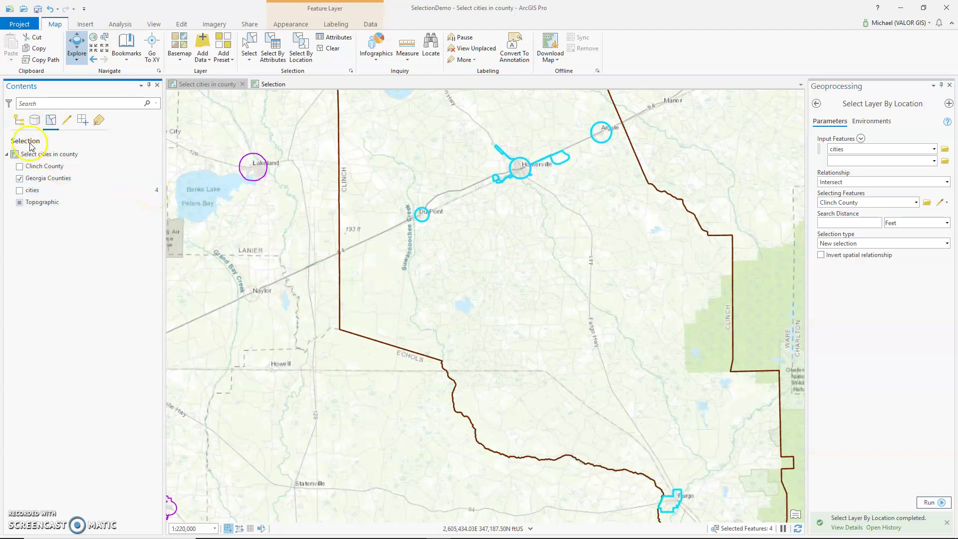
Hide Clinch County, show Georgia Counties, and clear the city selection to 0 features
{"action": "left_click", "coordinate": [19, 121]}
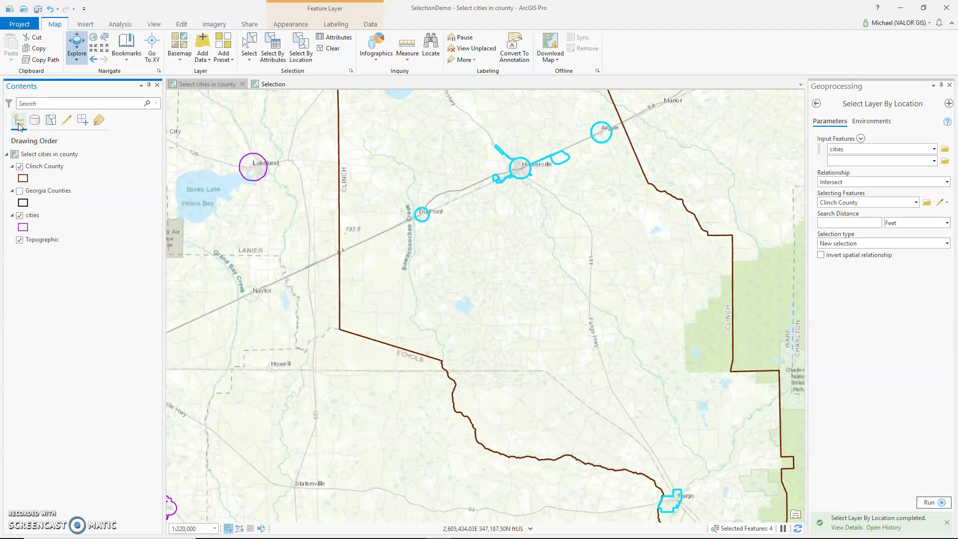
{"action": "left_click", "coordinate": [18, 169]}
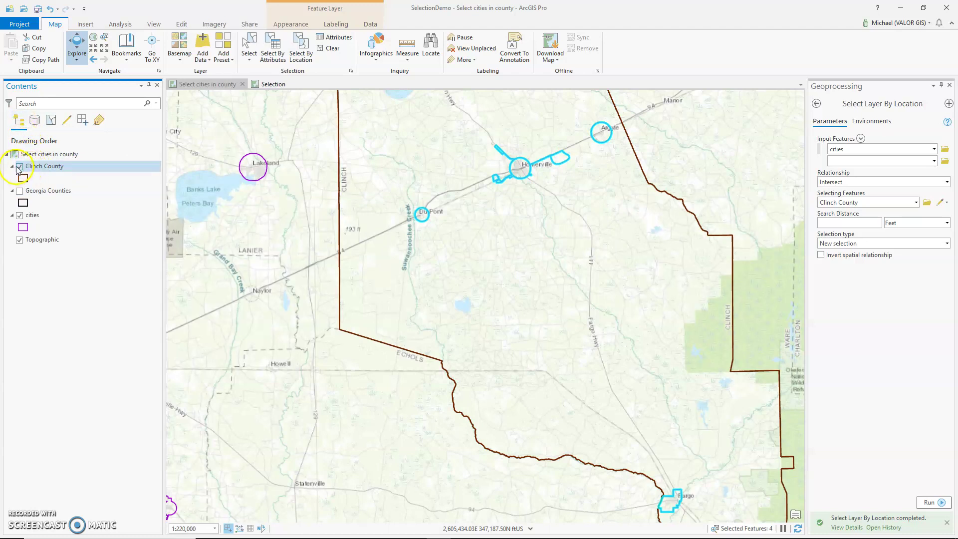
{"action": "left_click", "coordinate": [18, 168]}
{"action": "left_click", "coordinate": [20, 192]}
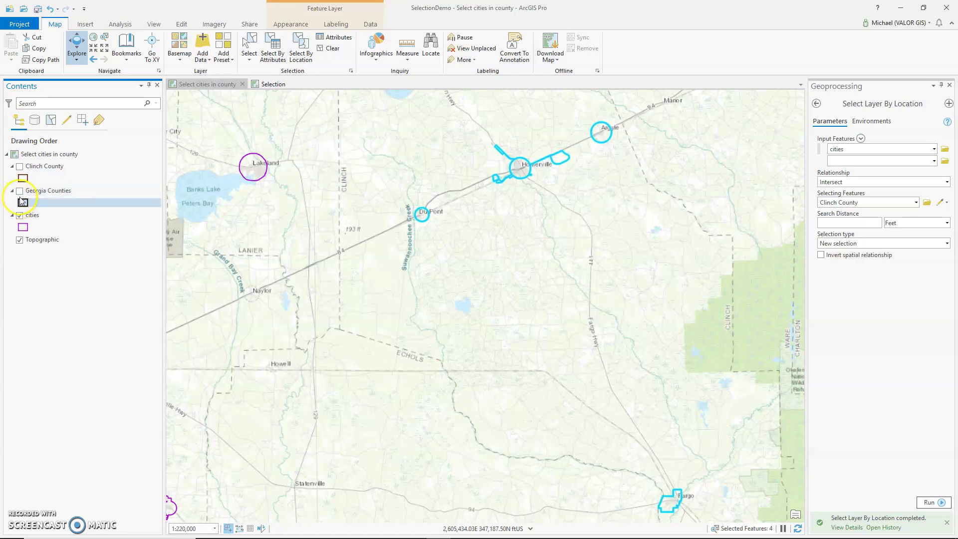
{"action": "left_click", "coordinate": [19, 191]}
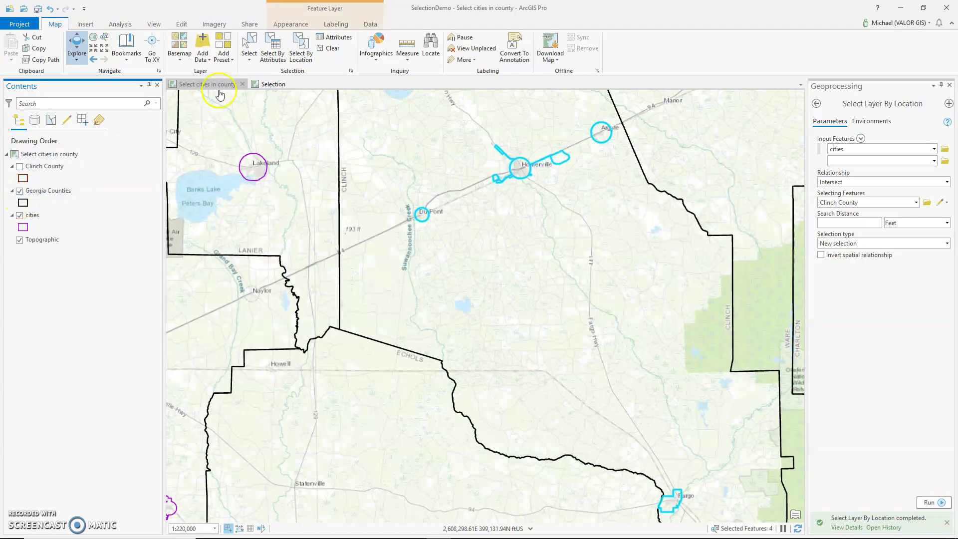
{"action": "left_click", "coordinate": [321, 53]}
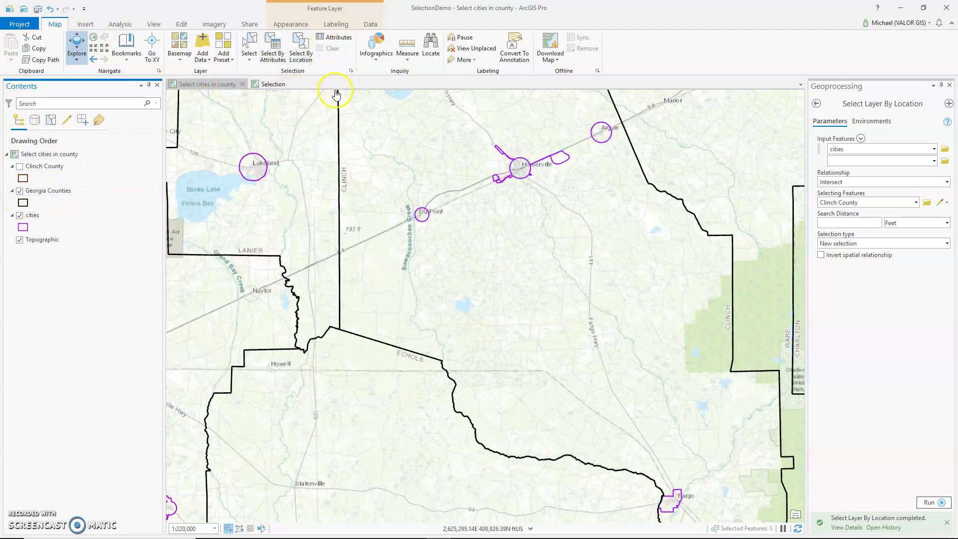
{"action": "left_click", "coordinate": [249, 47]}
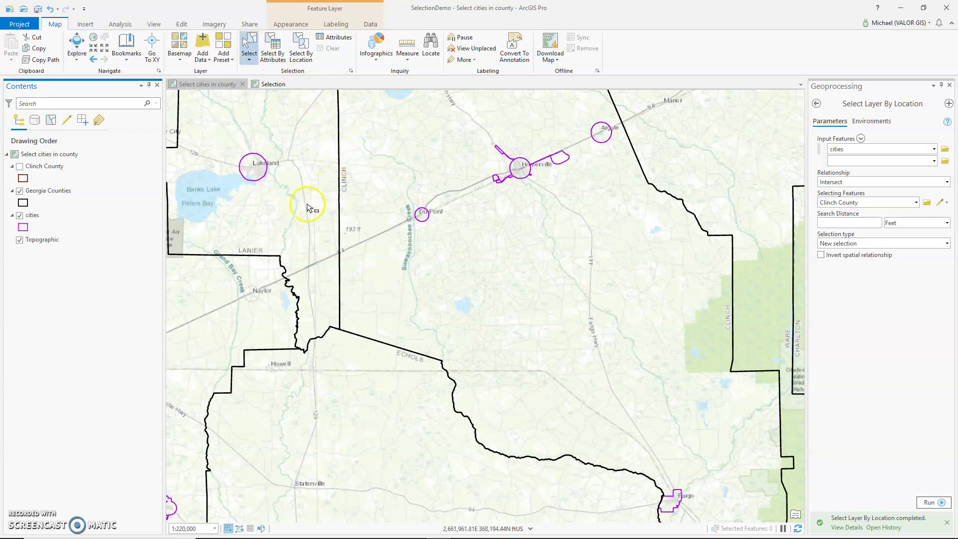
Box-select two Georgia county polygons on the map, then reopen Select Layer By Location
{"action": "left_click_drag", "start_coordinate": [267, 241], "coordinate": [369, 237]}
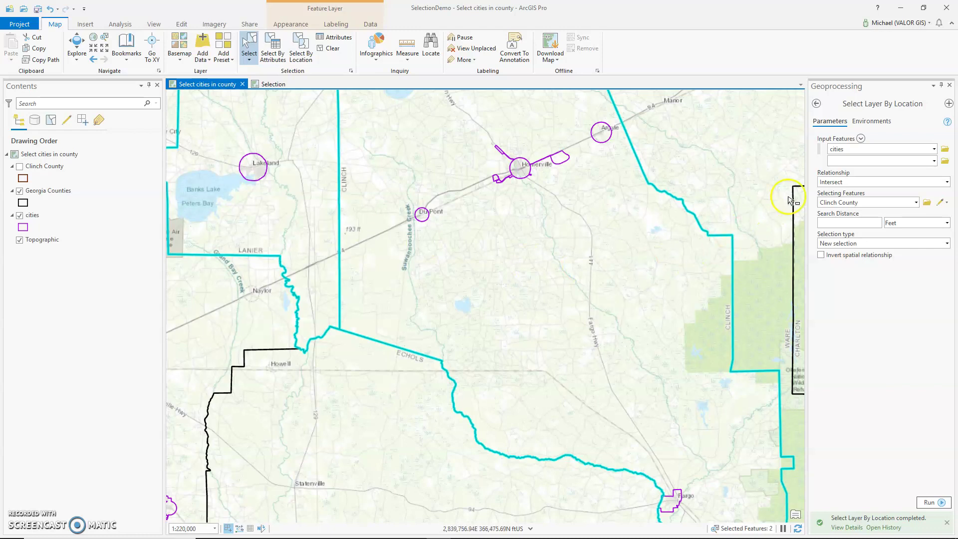
{"action": "left_click", "coordinate": [949, 86]}
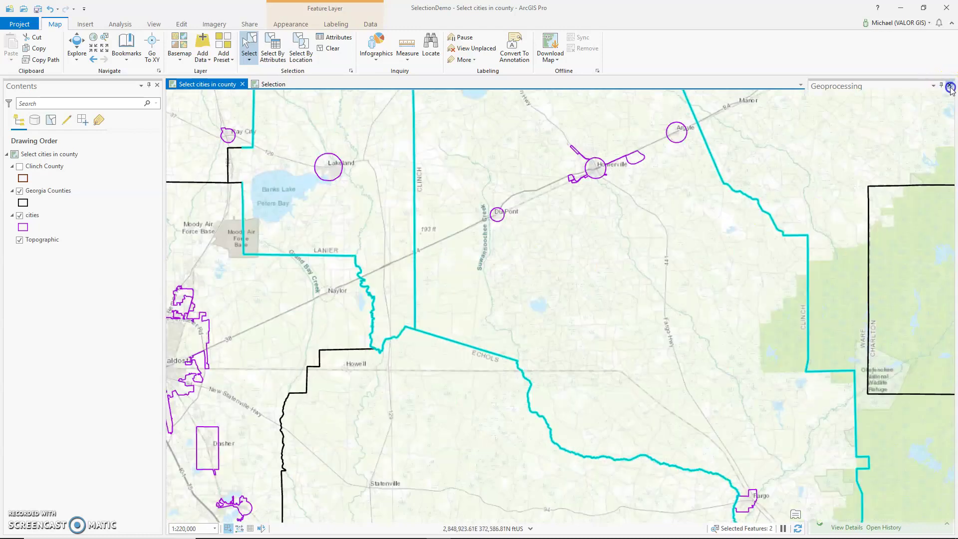
{"action": "left_click", "coordinate": [300, 49]}
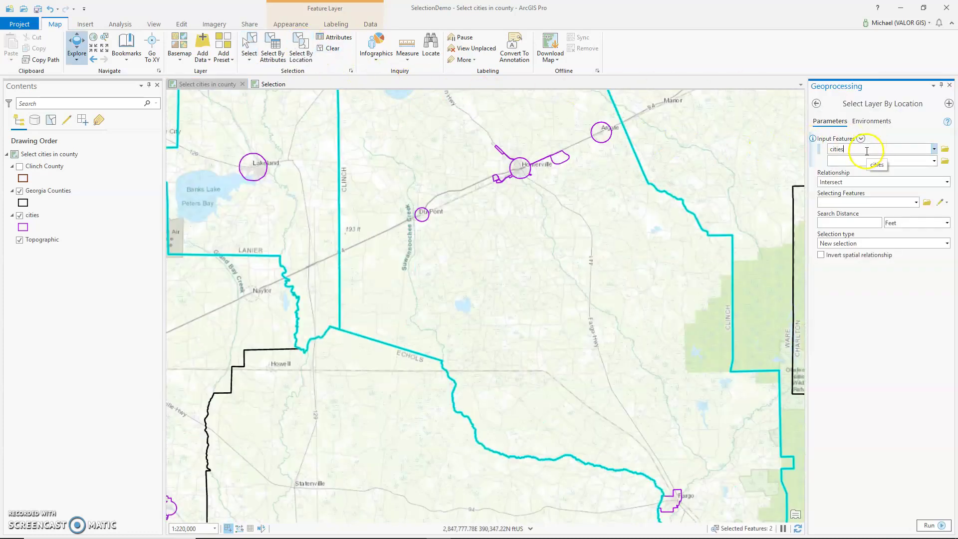
Select the 5 cities intersecting the selected Georgia Counties, then show the Selection map
{"action": "left_click", "coordinate": [915, 202]}
{"action": "left_click", "coordinate": [874, 226]}
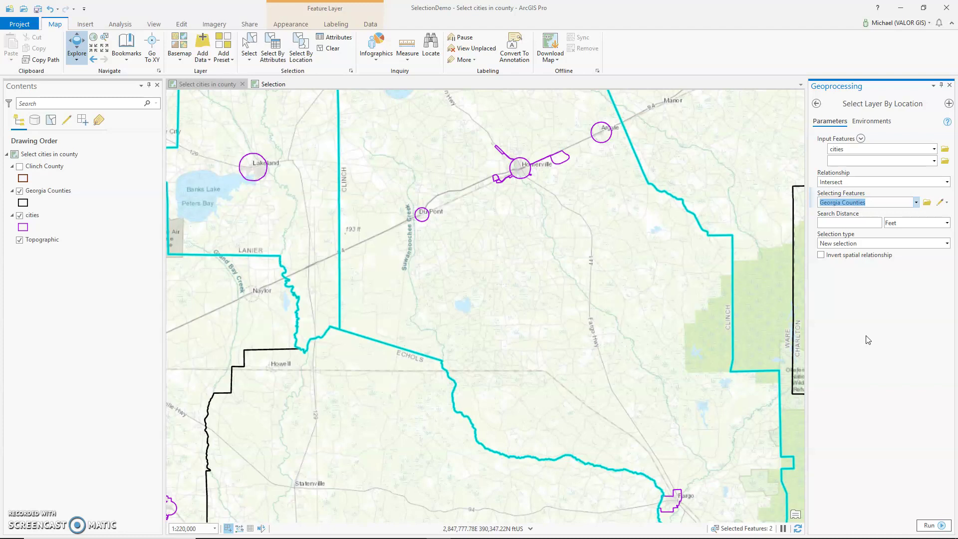
{"action": "left_click", "coordinate": [928, 525]}
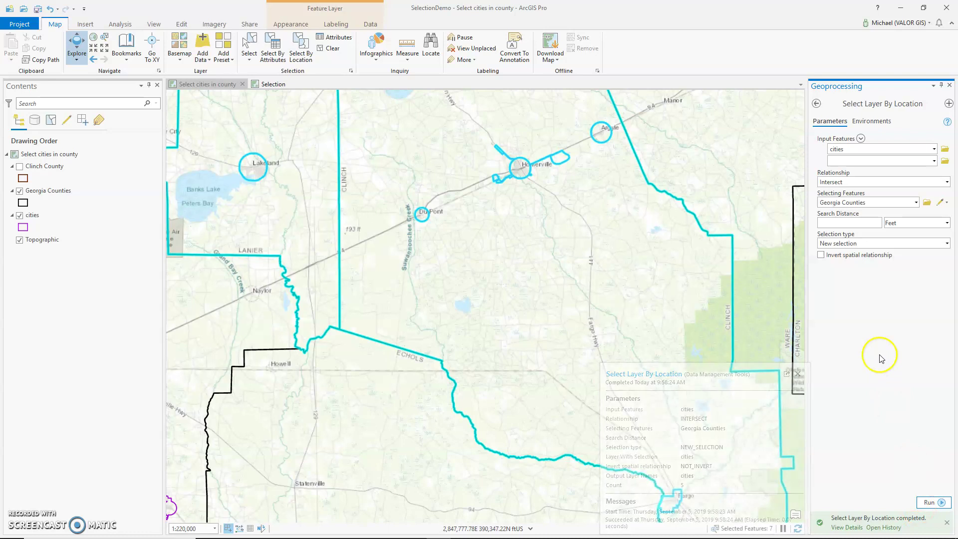
{"action": "left_click", "coordinate": [50, 121]}
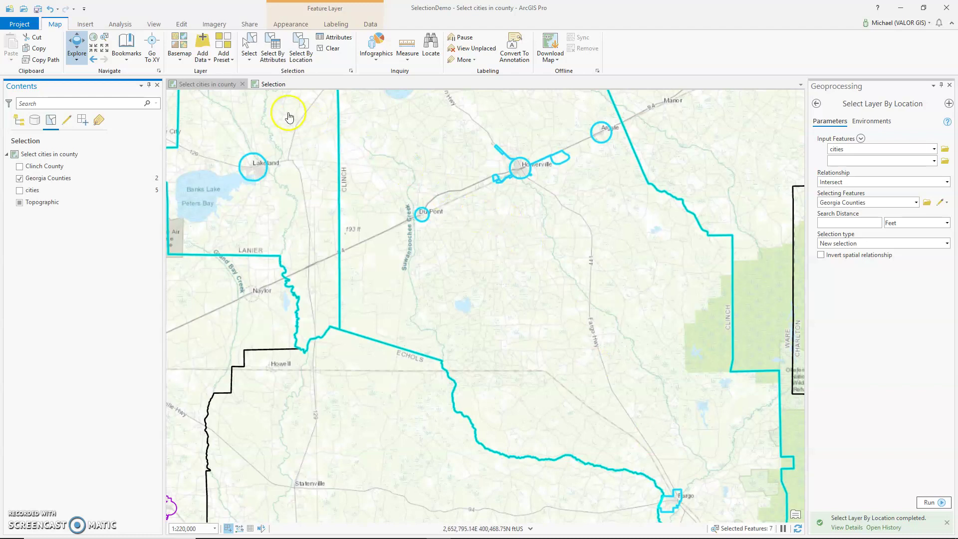
{"action": "left_click", "coordinate": [274, 84]}
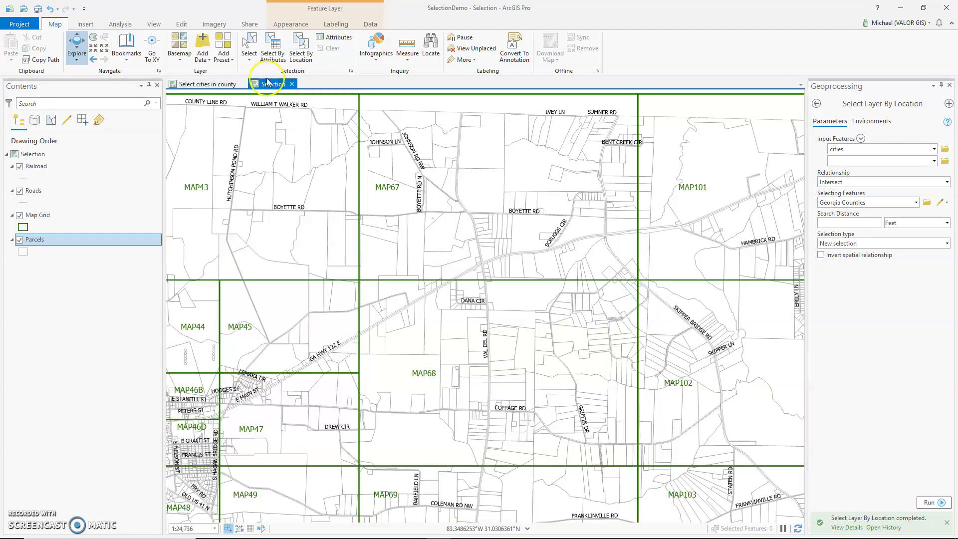
Zoom to the Railroad bookmark and box-select the railroad along W Savannah Ave
{"action": "left_click", "coordinate": [127, 45]}
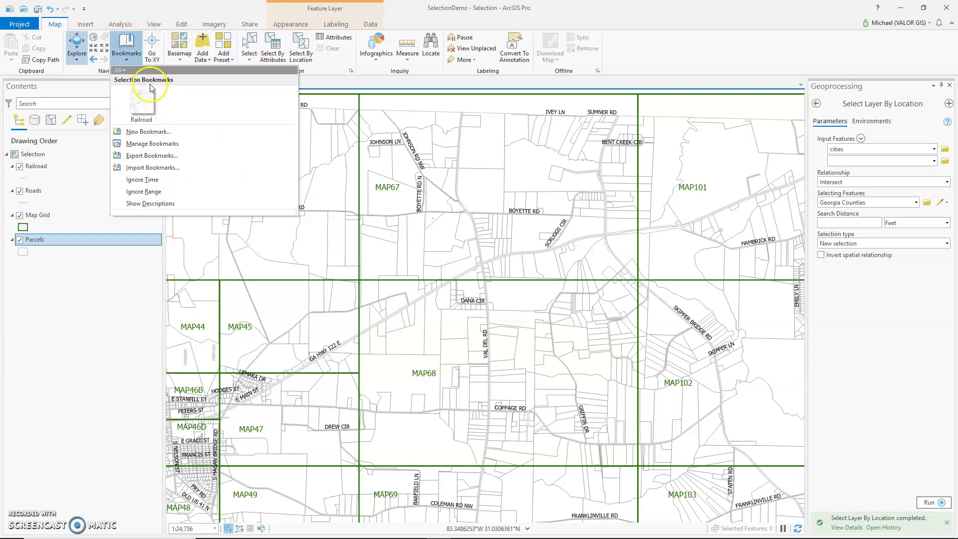
{"action": "left_click", "coordinate": [146, 103]}
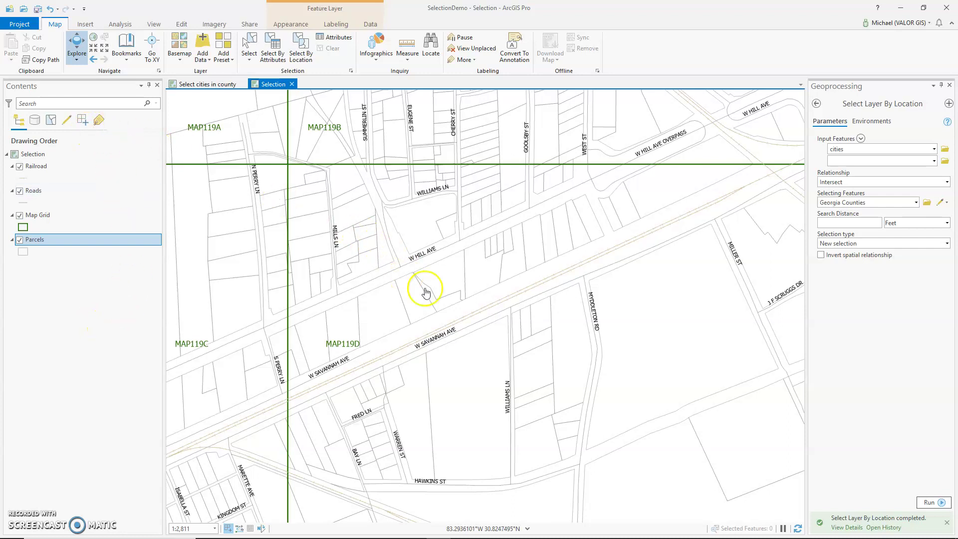
{"action": "left_click", "coordinate": [249, 46]}
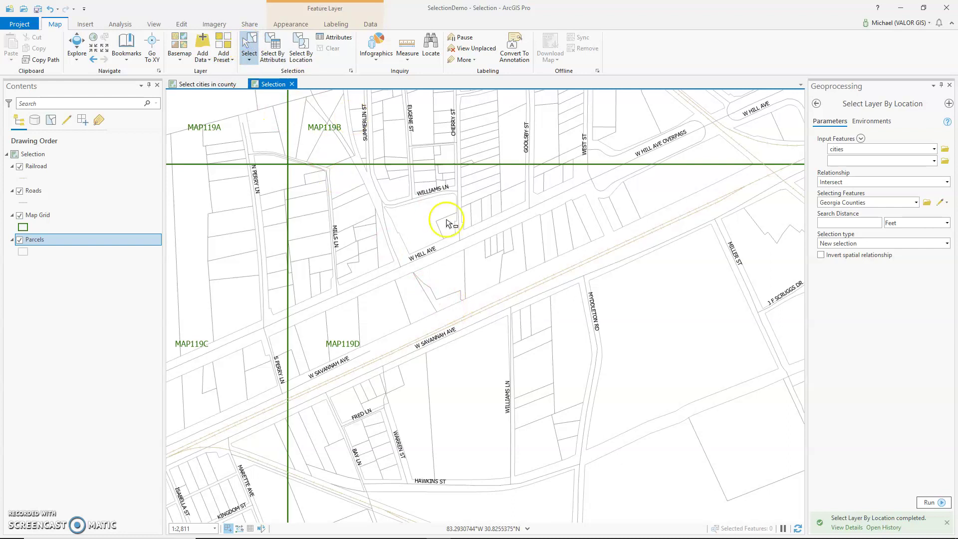
{"action": "left_click_drag", "start_coordinate": [483, 293], "coordinate": [499, 306]}
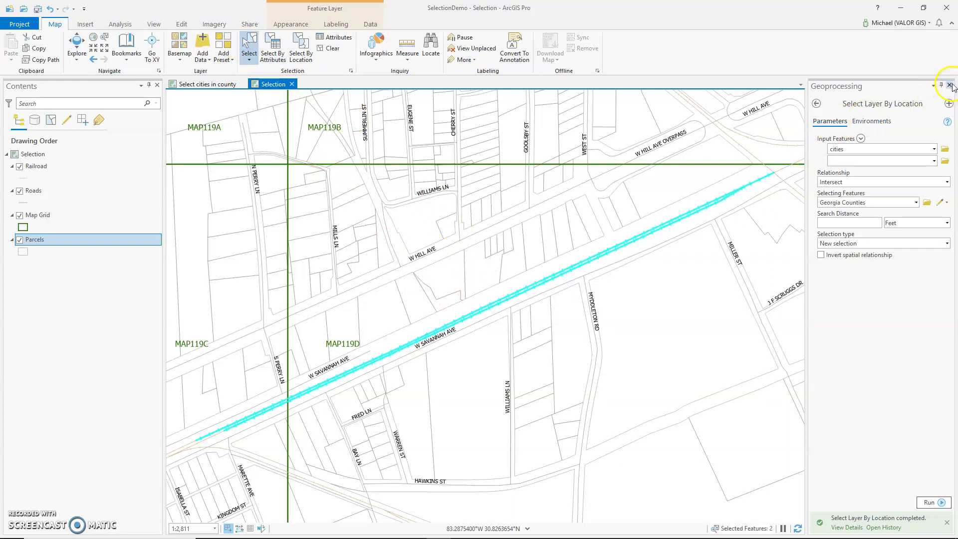
Run Select By Location on Parcels with Railroad as selecting layer and a 200-foot search distance
{"action": "left_click", "coordinate": [949, 85]}
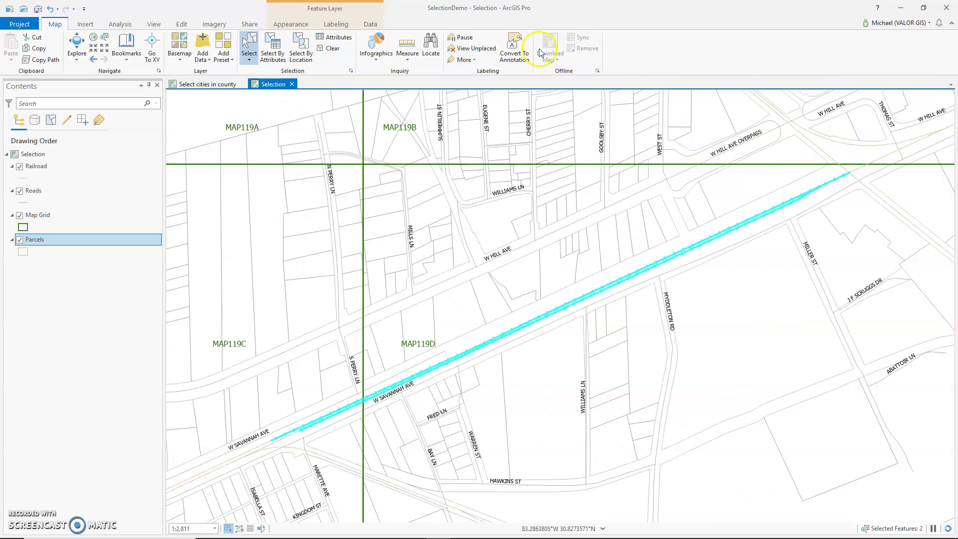
{"action": "left_click", "coordinate": [299, 50]}
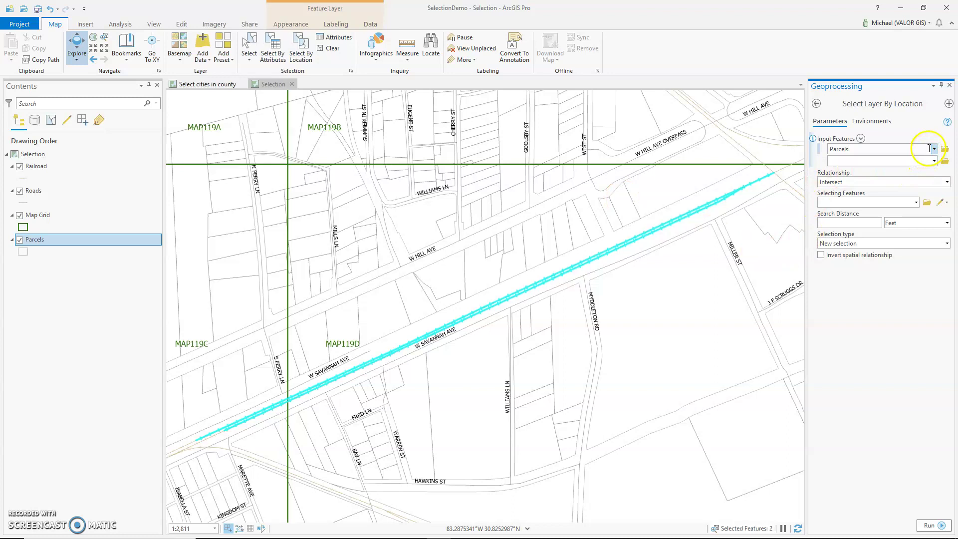
{"action": "left_click", "coordinate": [916, 204]}
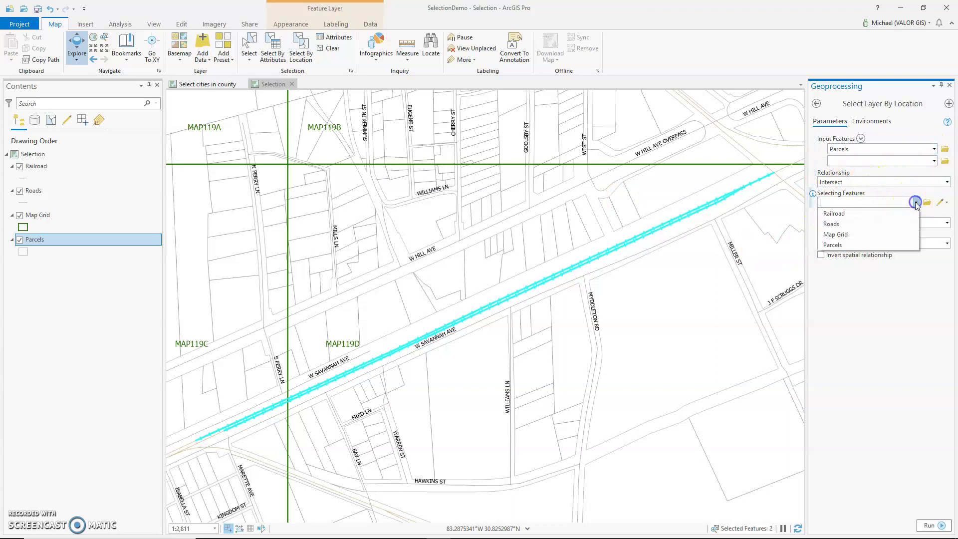
{"action": "left_click", "coordinate": [886, 218]}
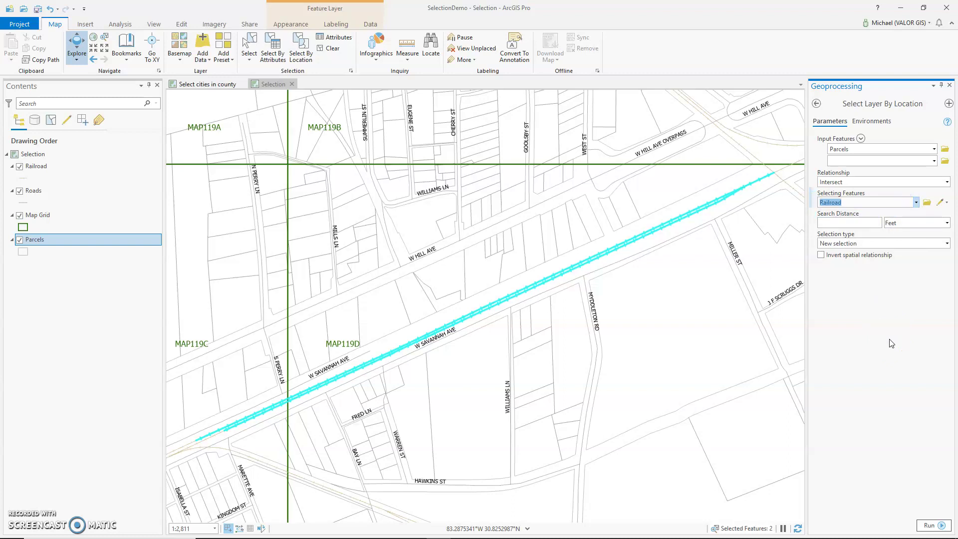
{"action": "left_click", "coordinate": [866, 223]}
{"action": "left_click", "coordinate": [926, 525]}
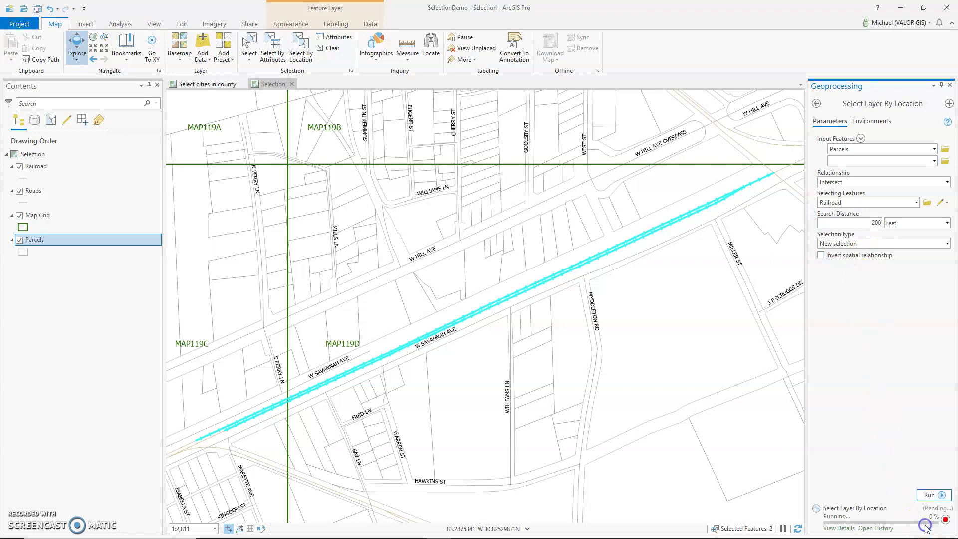